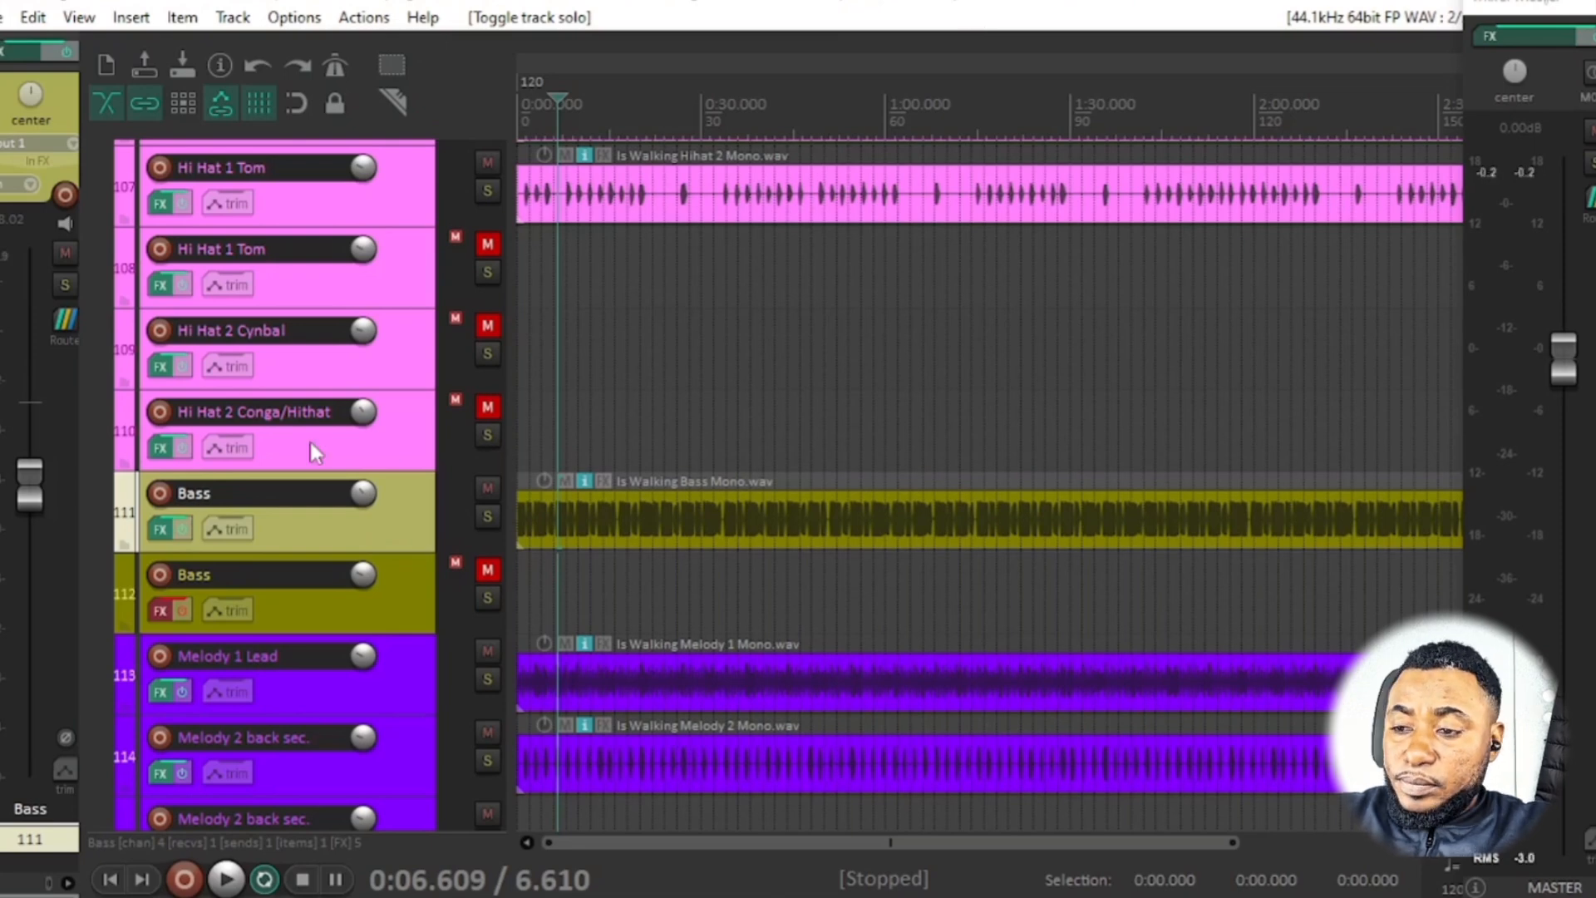
- Audition the full mix, and solo track 111 Bass to hear it on its own
key(space)
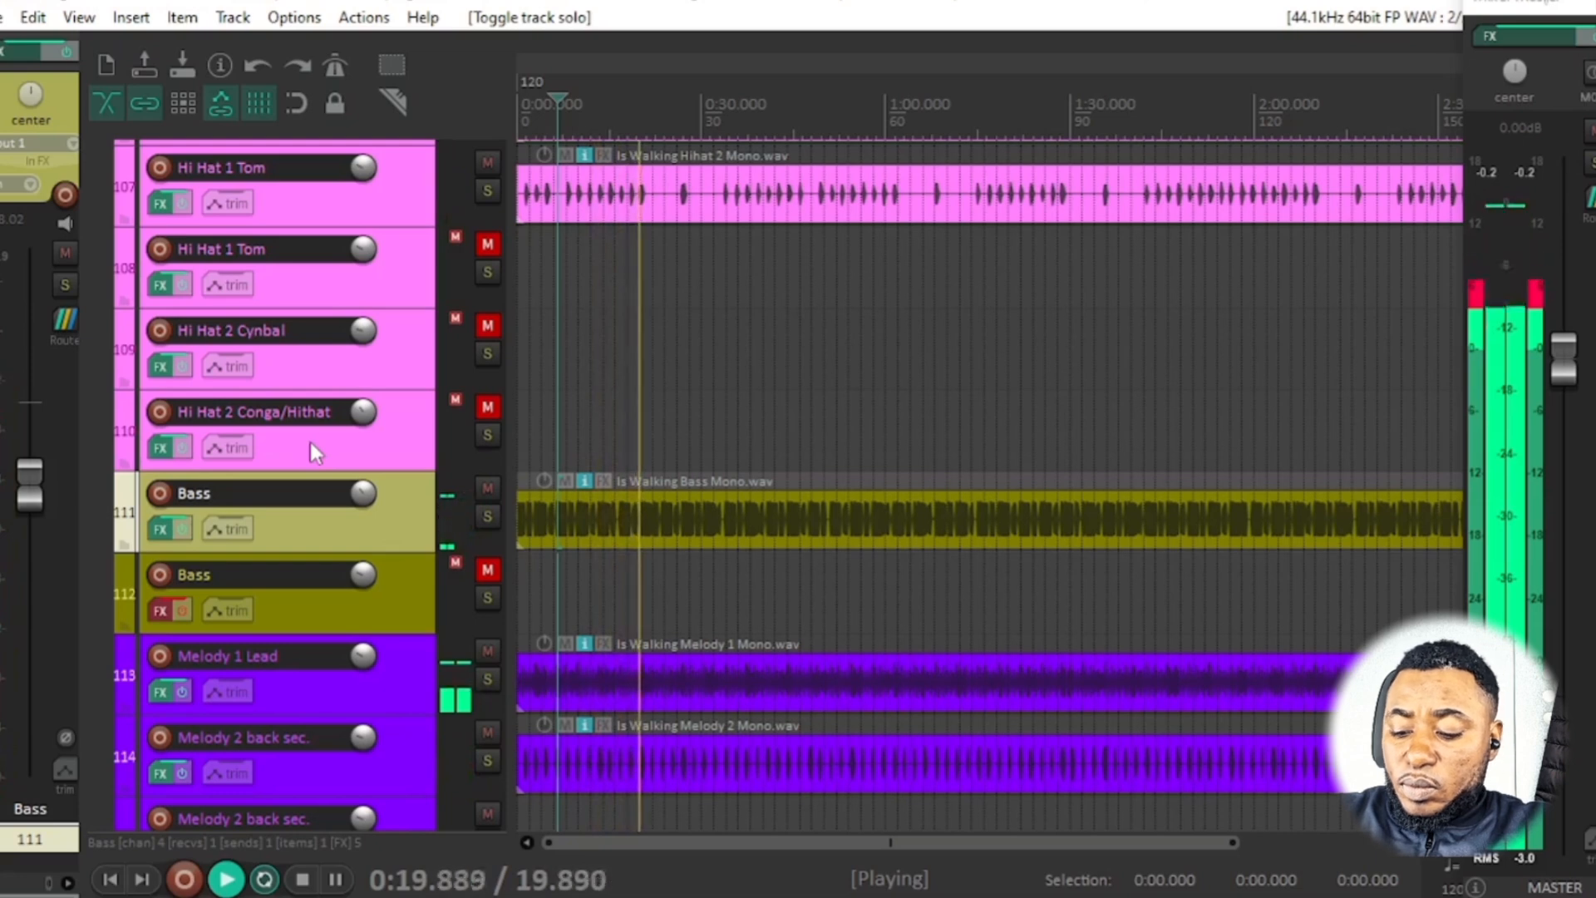
key(space)
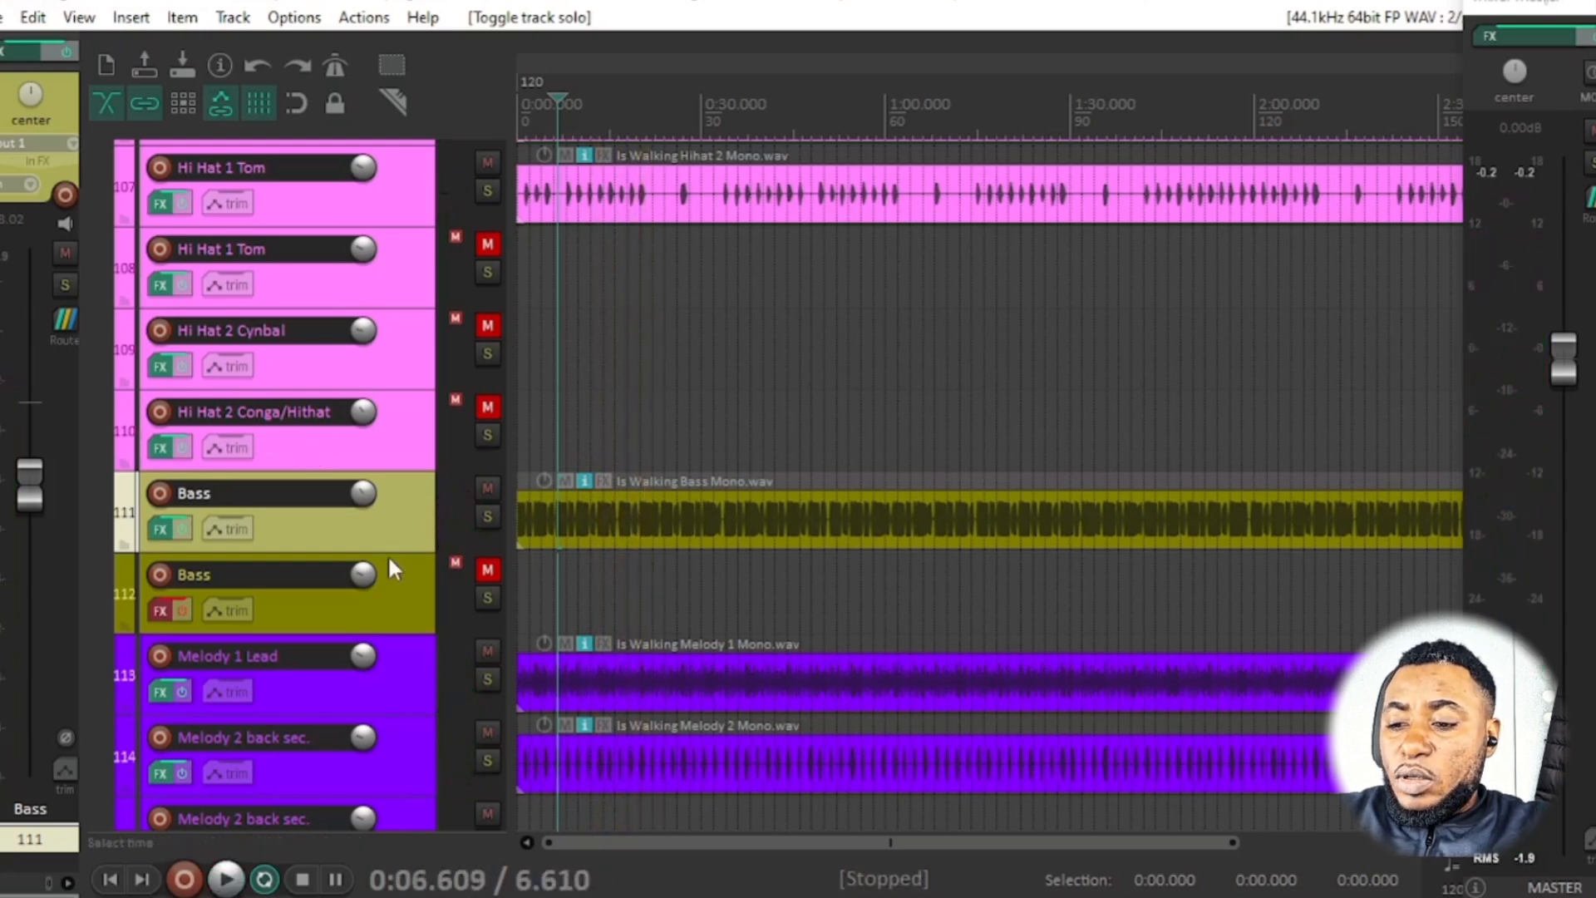
click(485, 517)
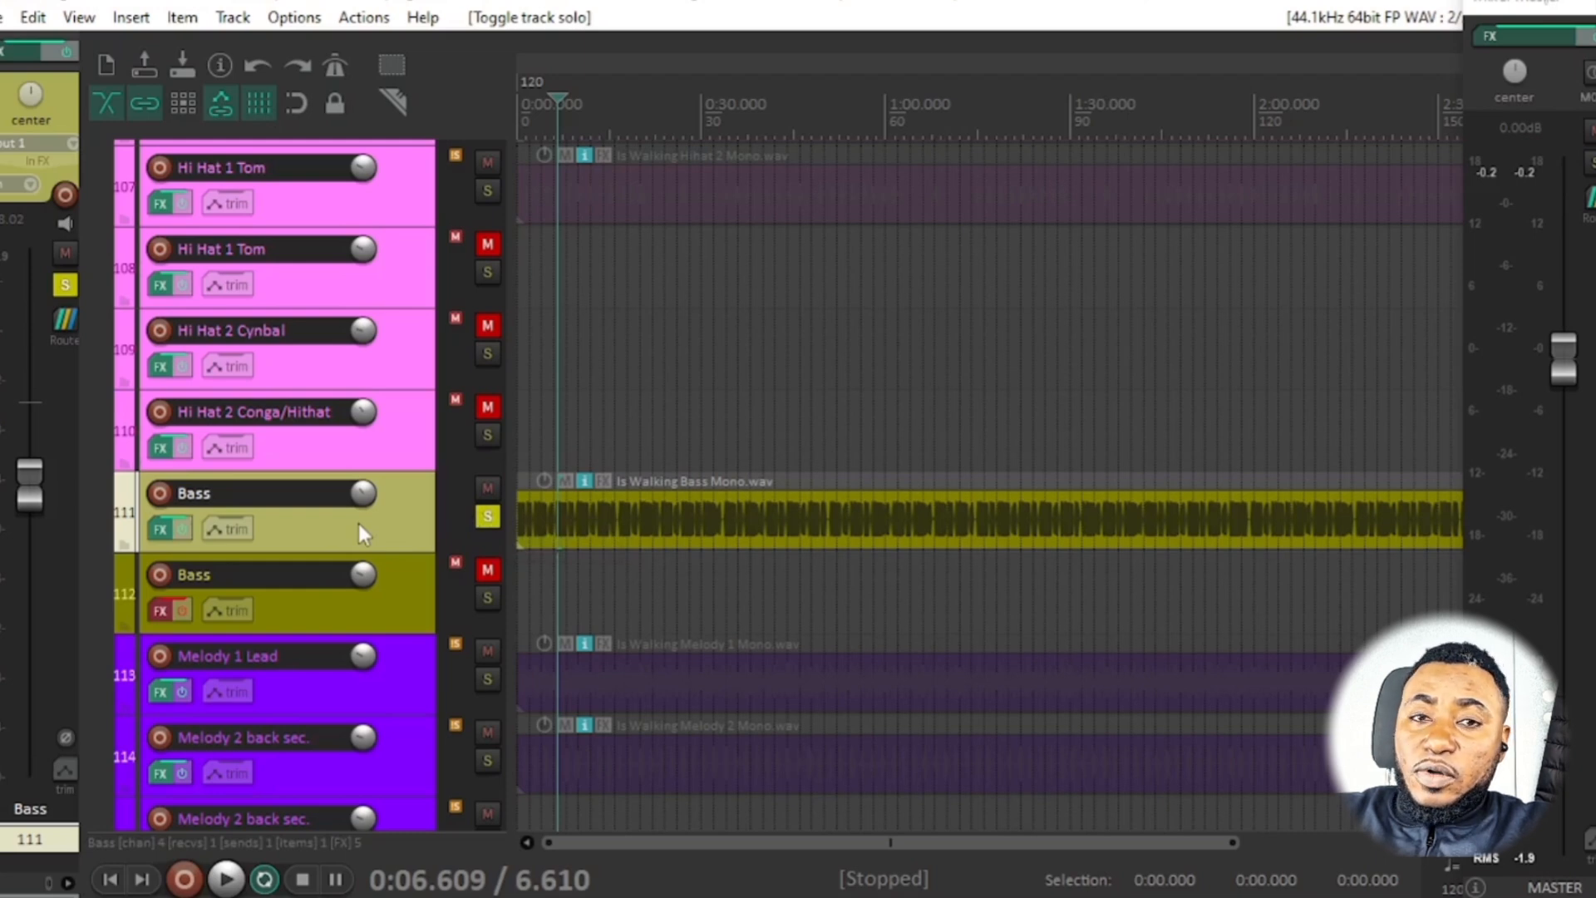
key(space)
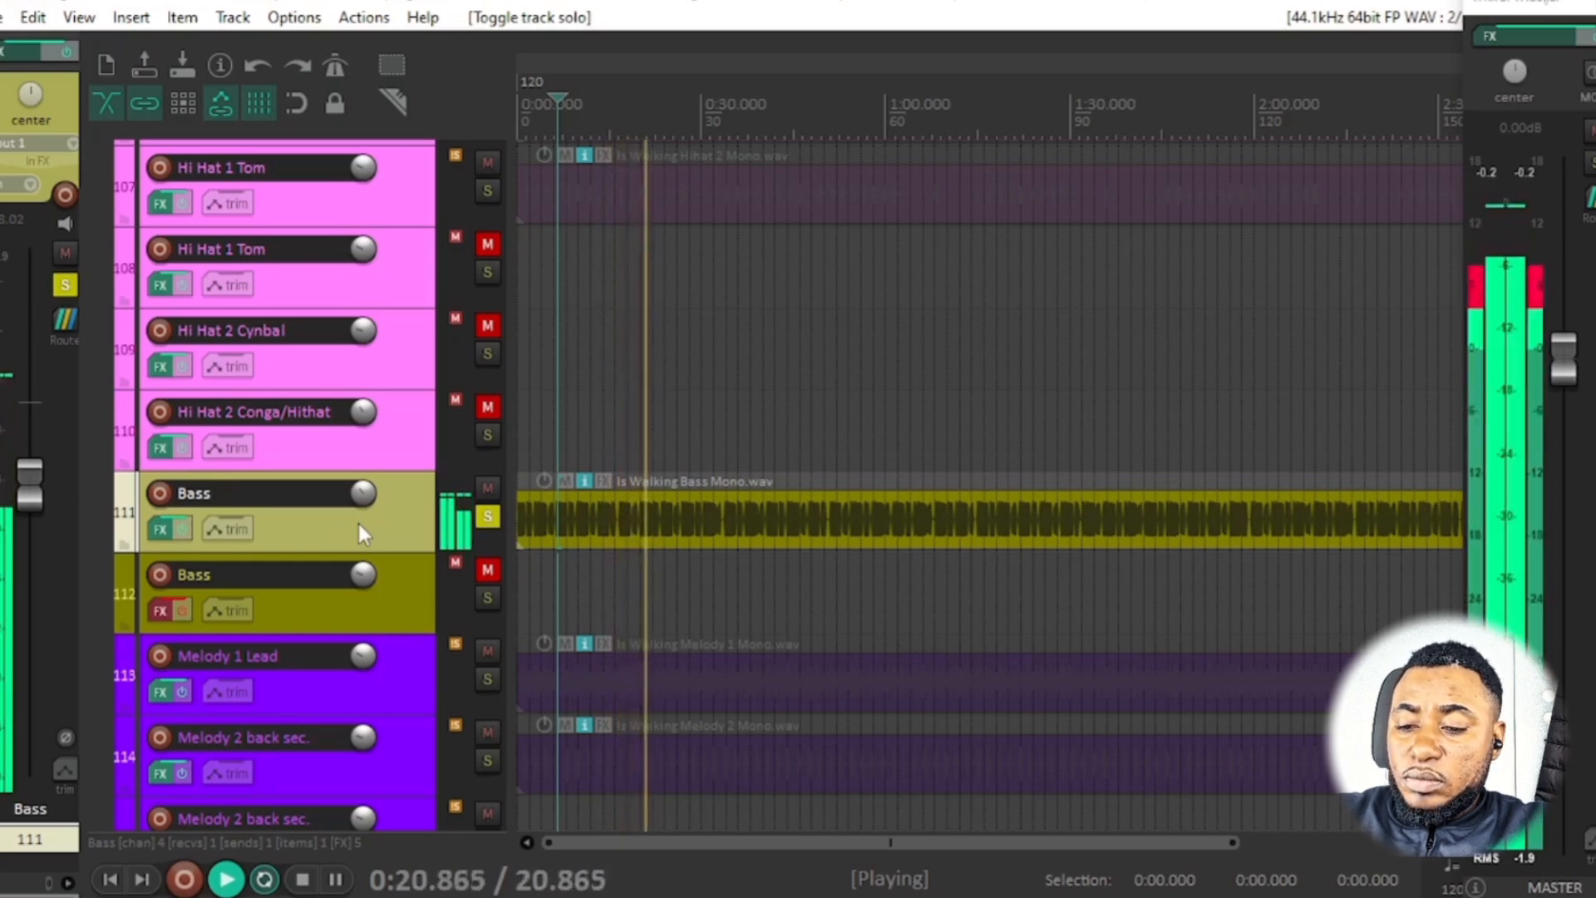
key(space)
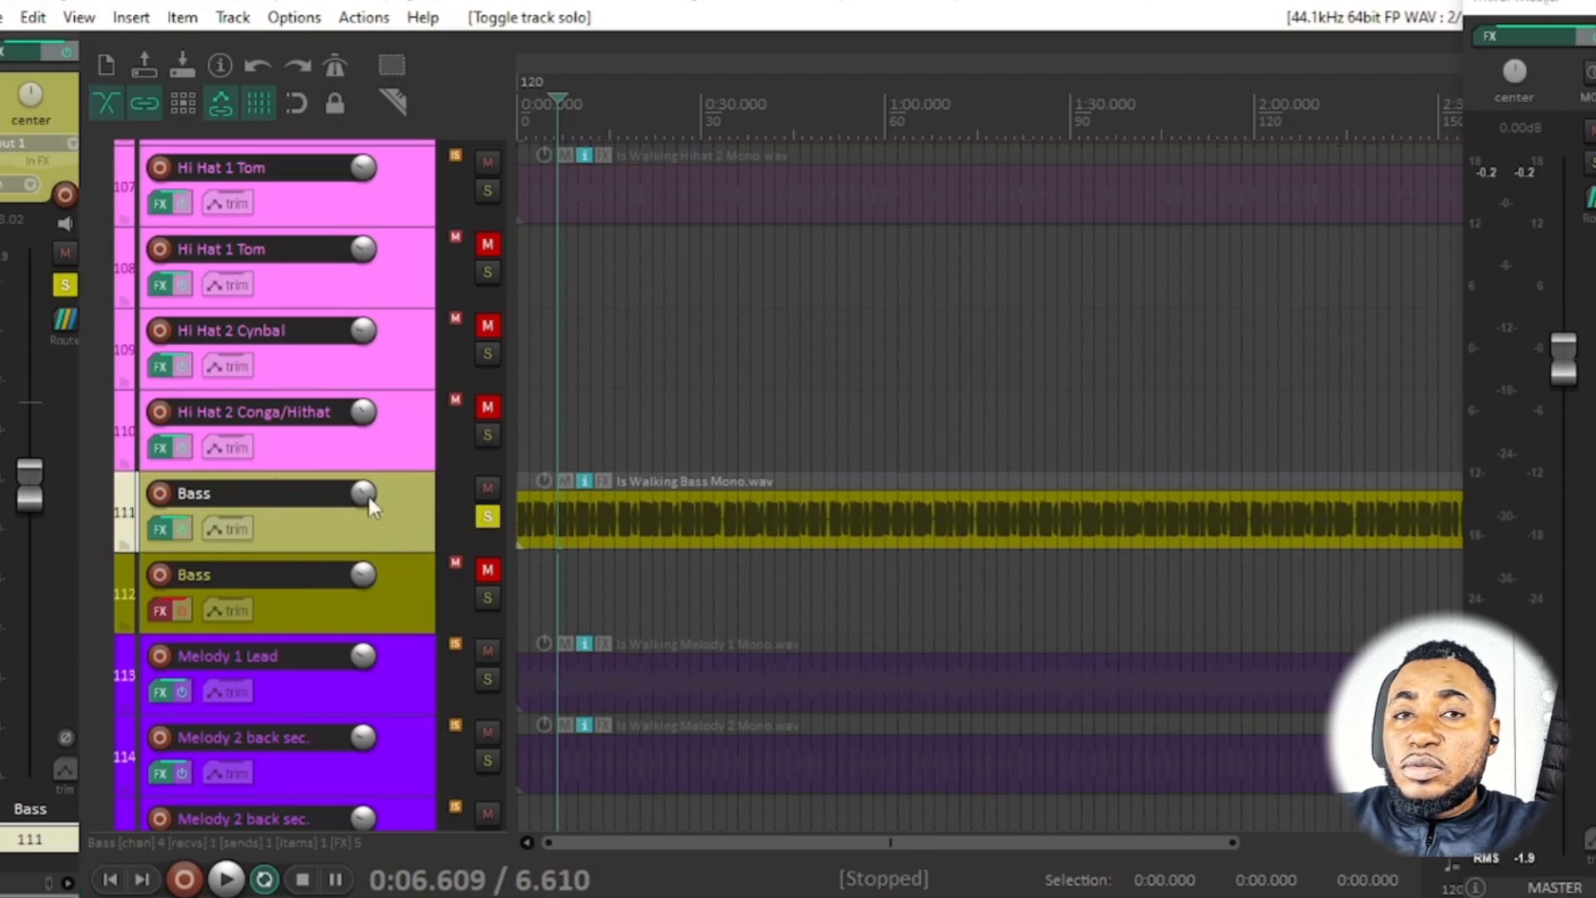
- Examine the volume, pan, send and receive settings in the routing of track 111 Bass
mouse_move(368, 492)
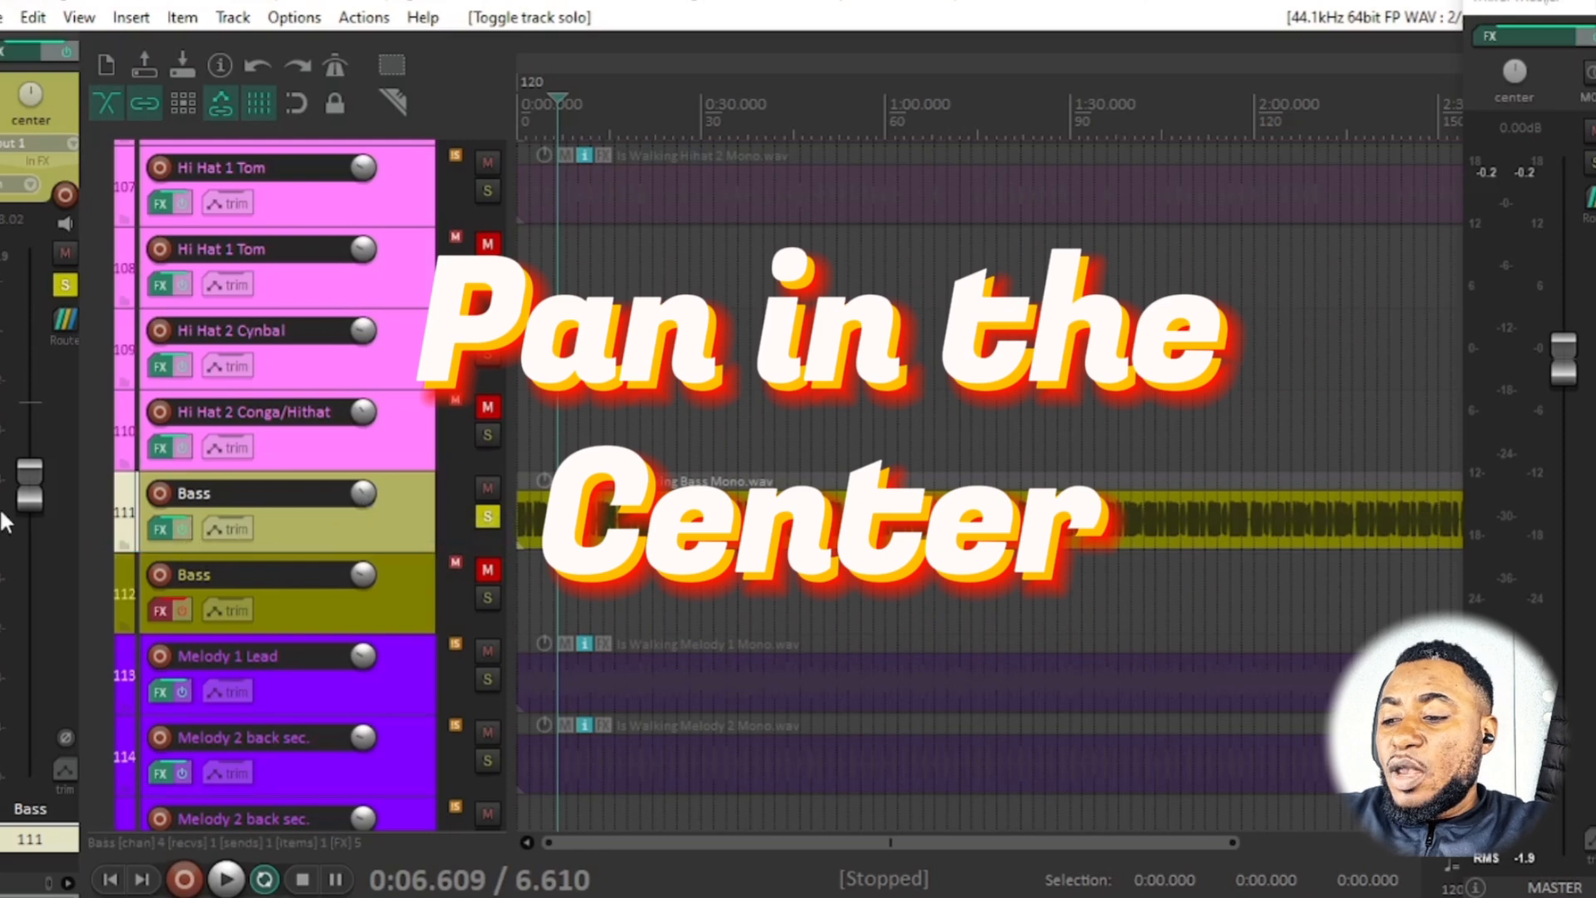
right_click(37, 488)
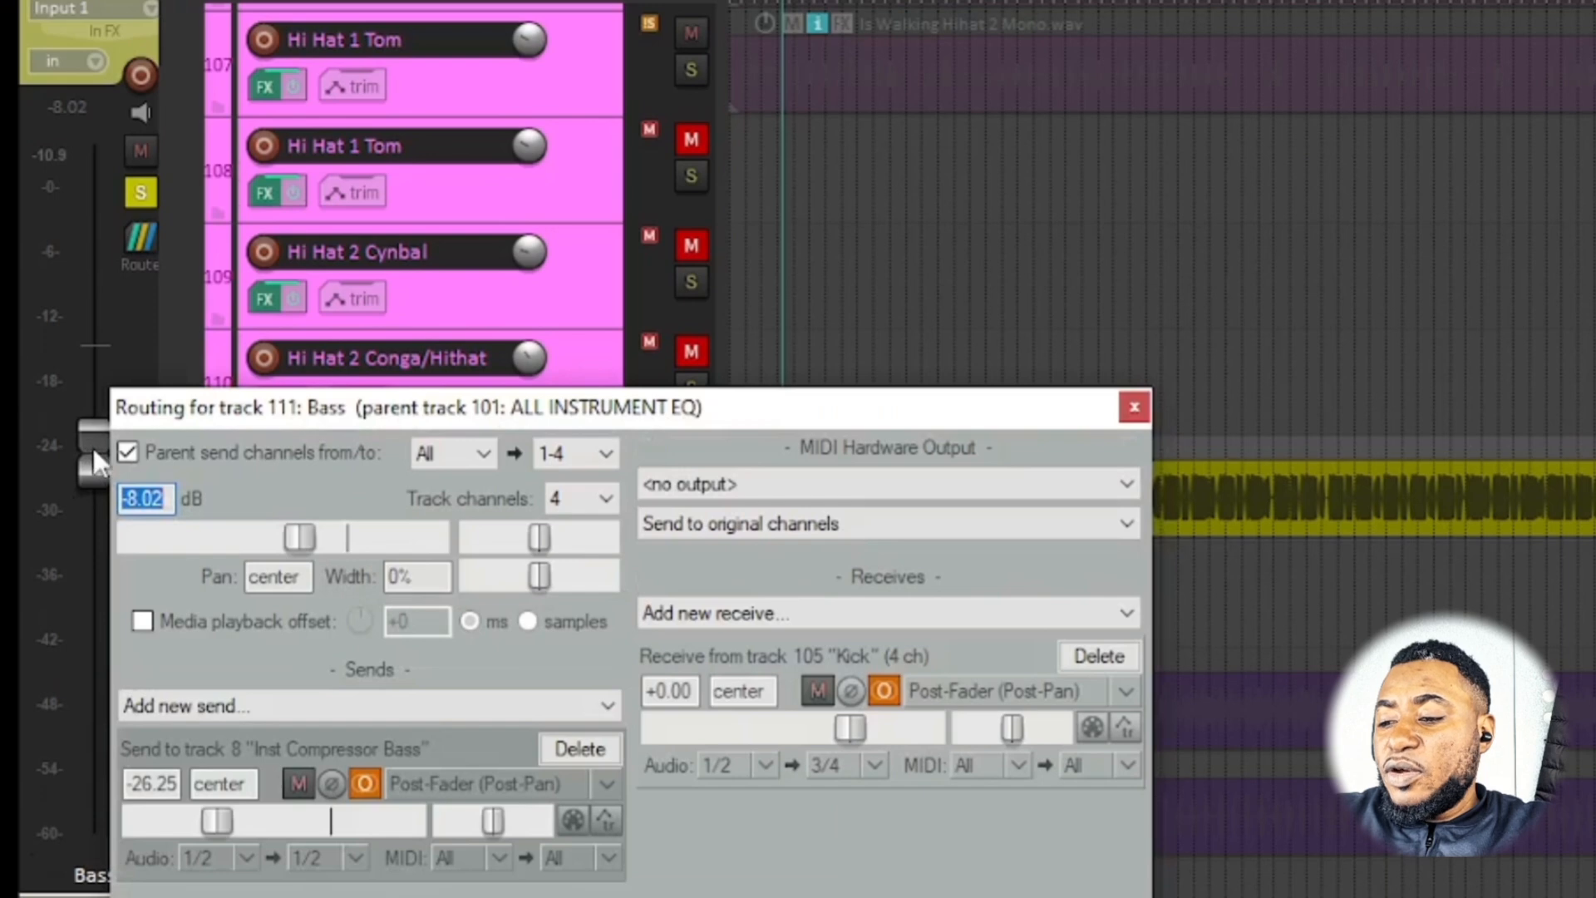
mouse_move(94, 450)
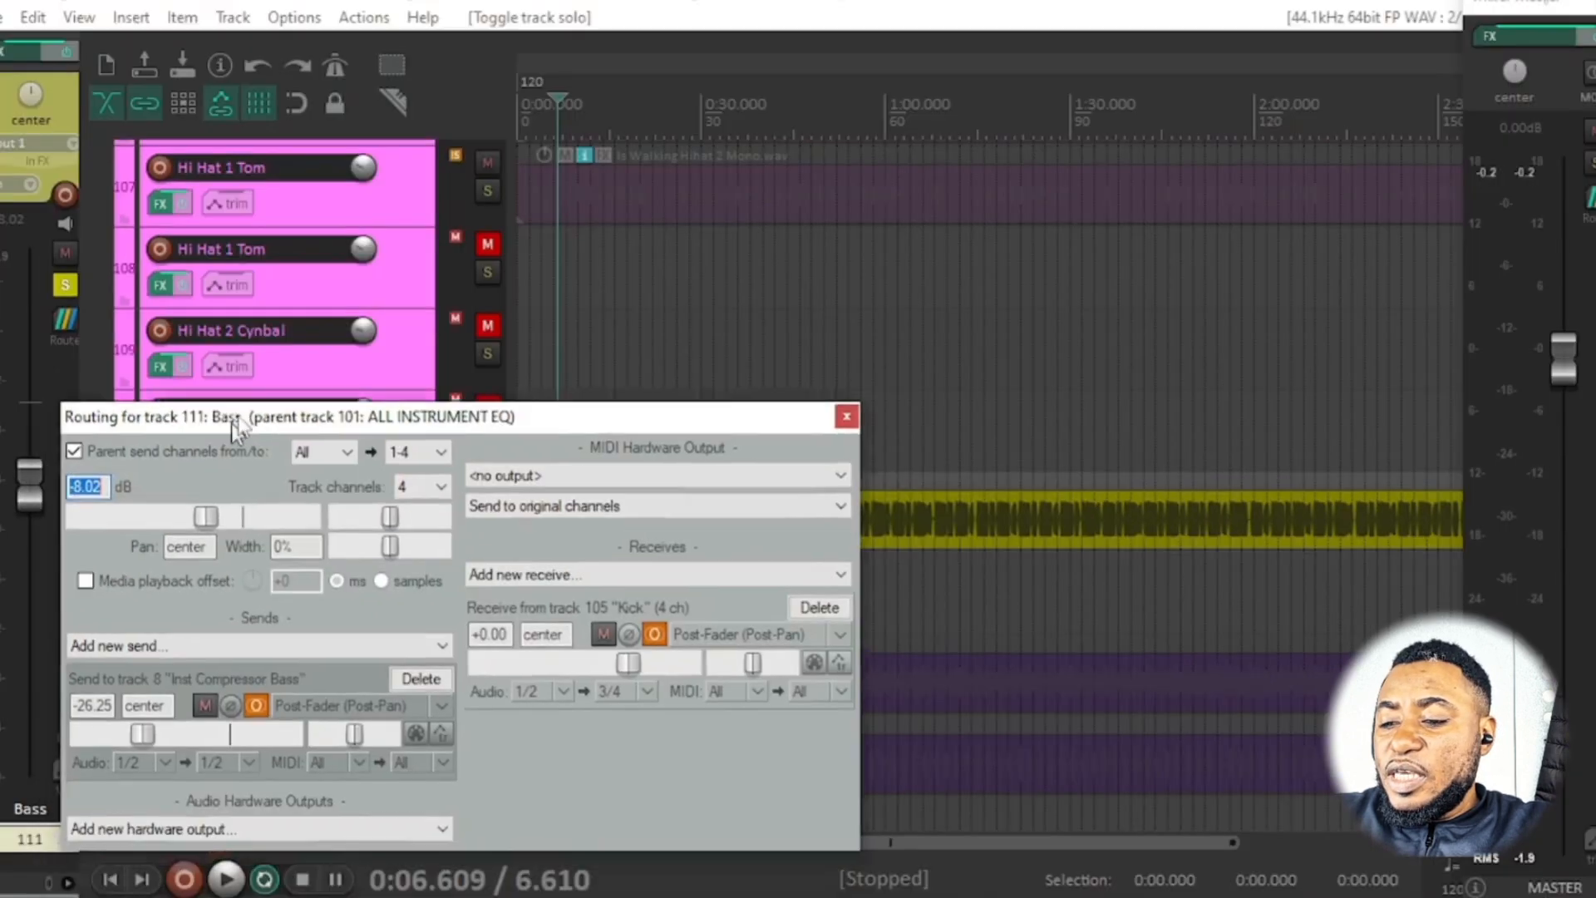
drag(233, 424, 310, 193)
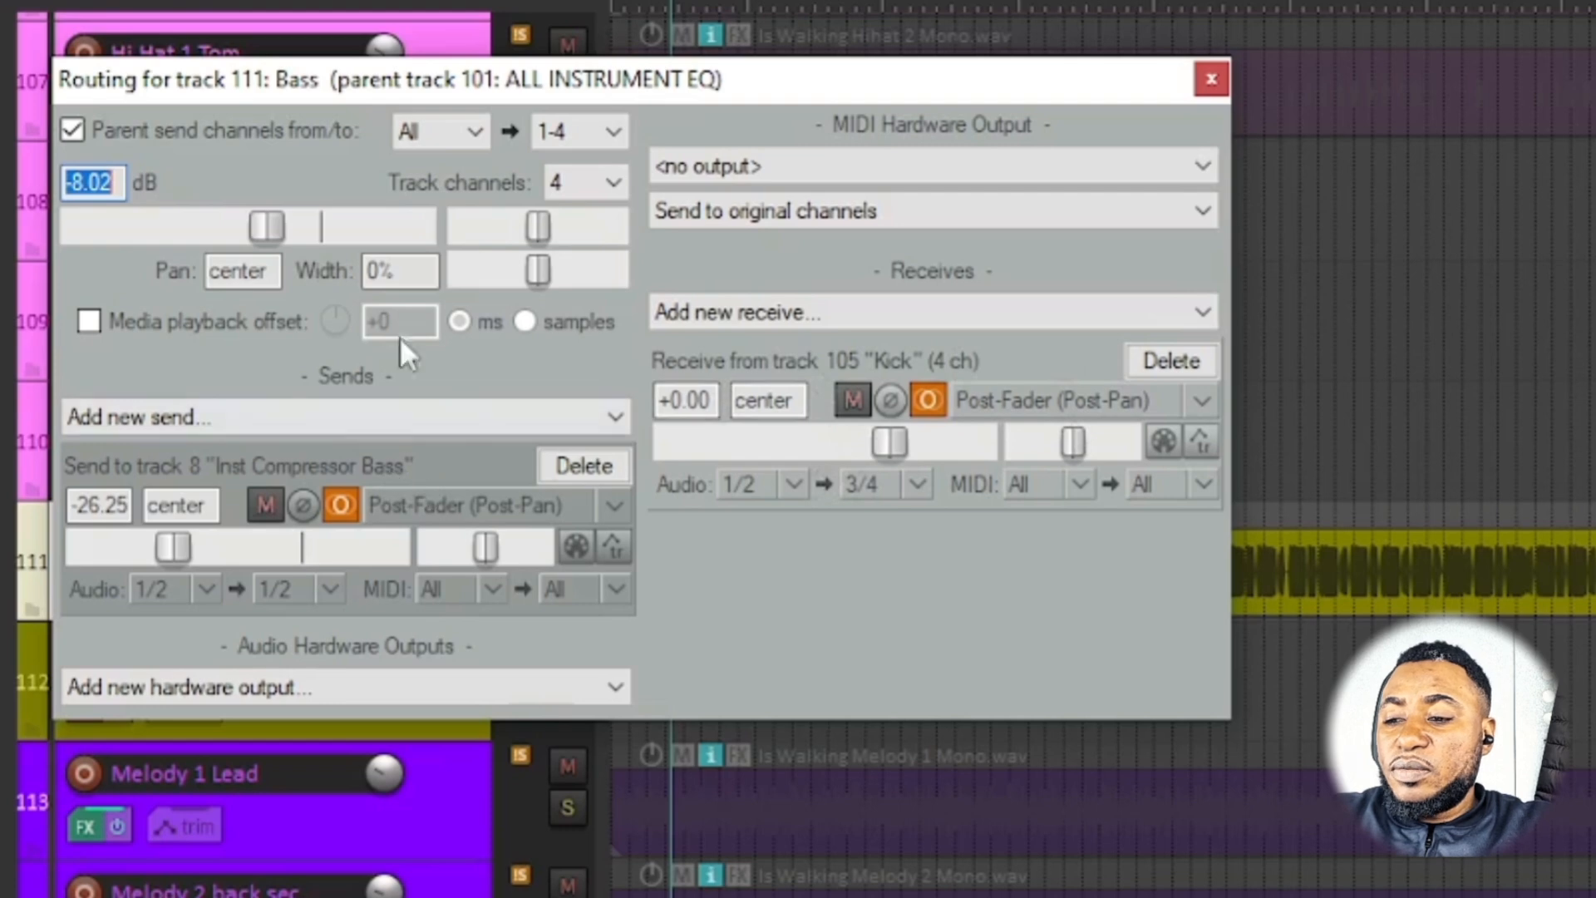
click(1212, 80)
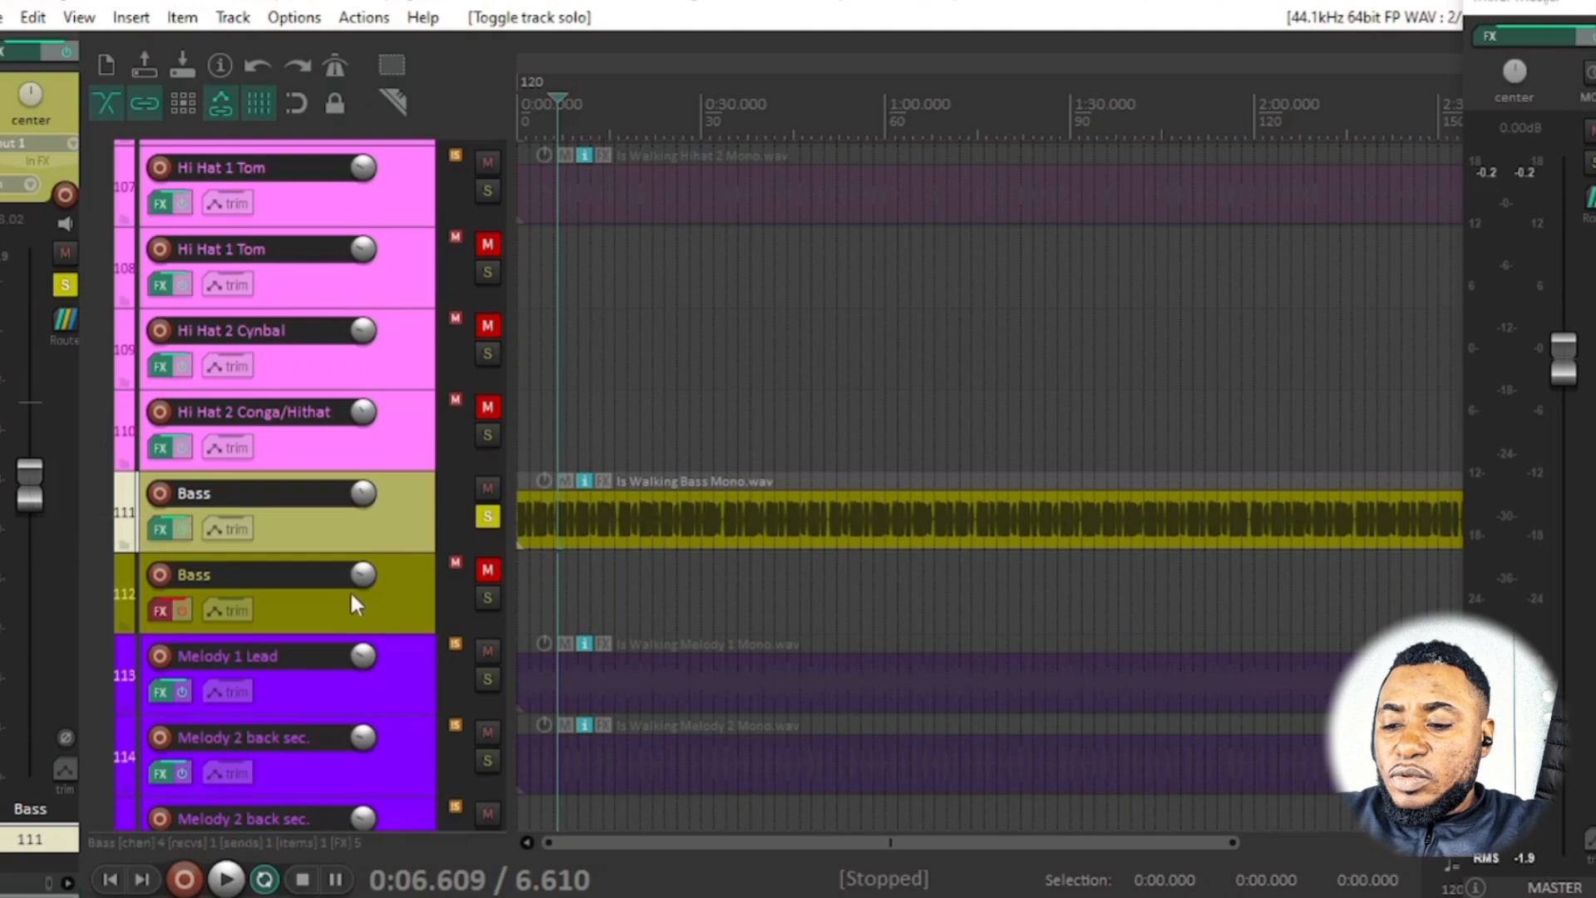
- Open the effects chain of track 111 Bass and examine bands 1 to 4 of the first ReaEQ
mouse_move(157, 521)
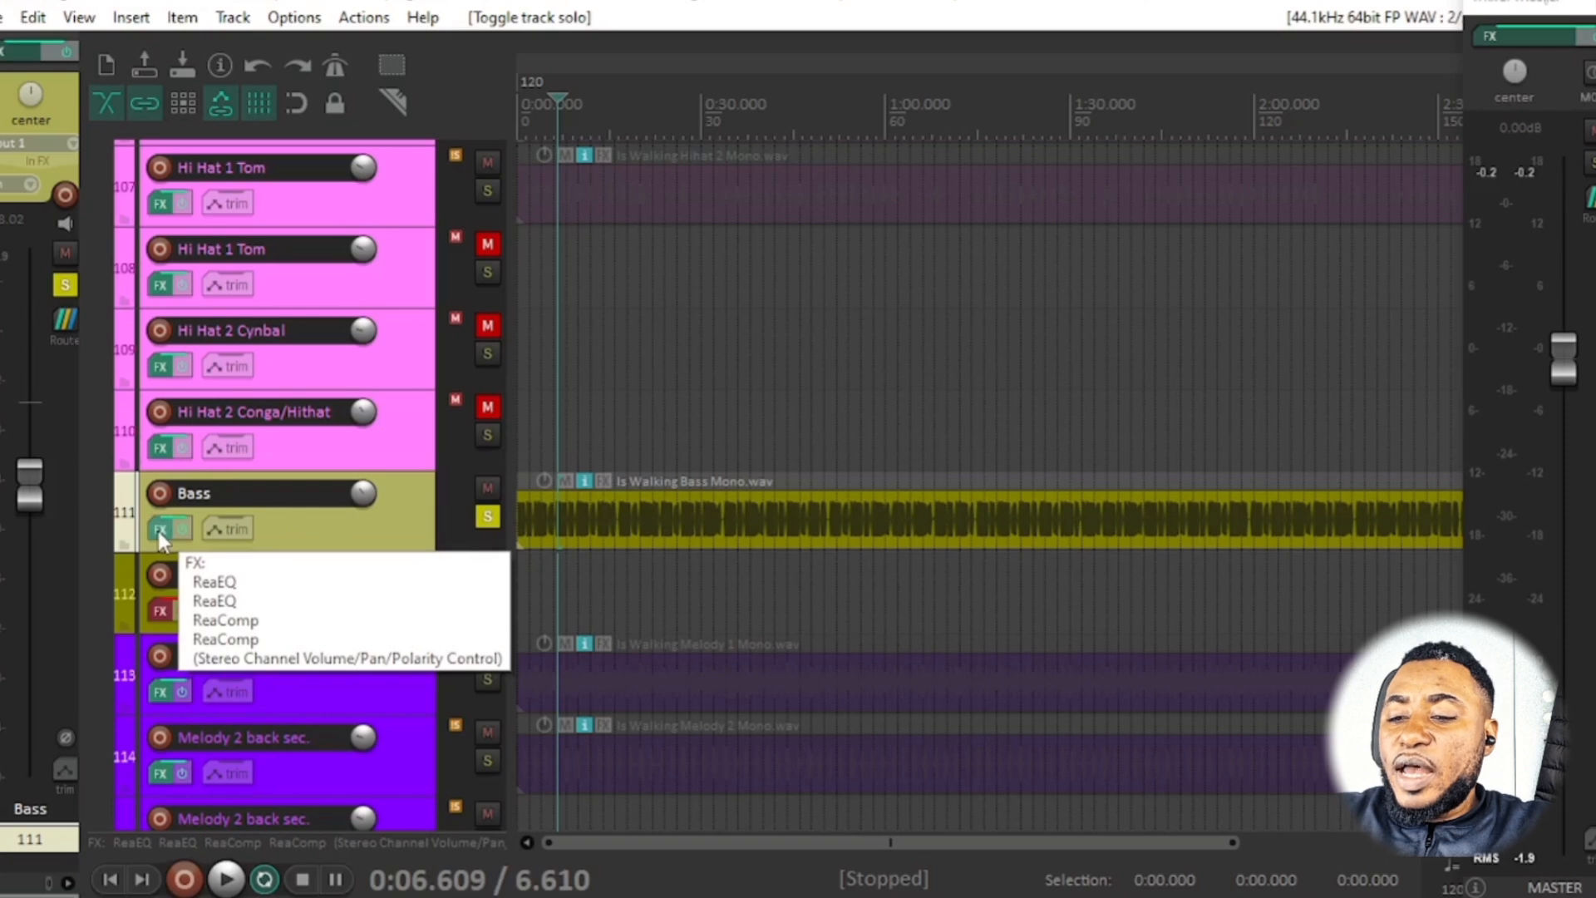
click(158, 531)
drag(888, 325, 486, 199)
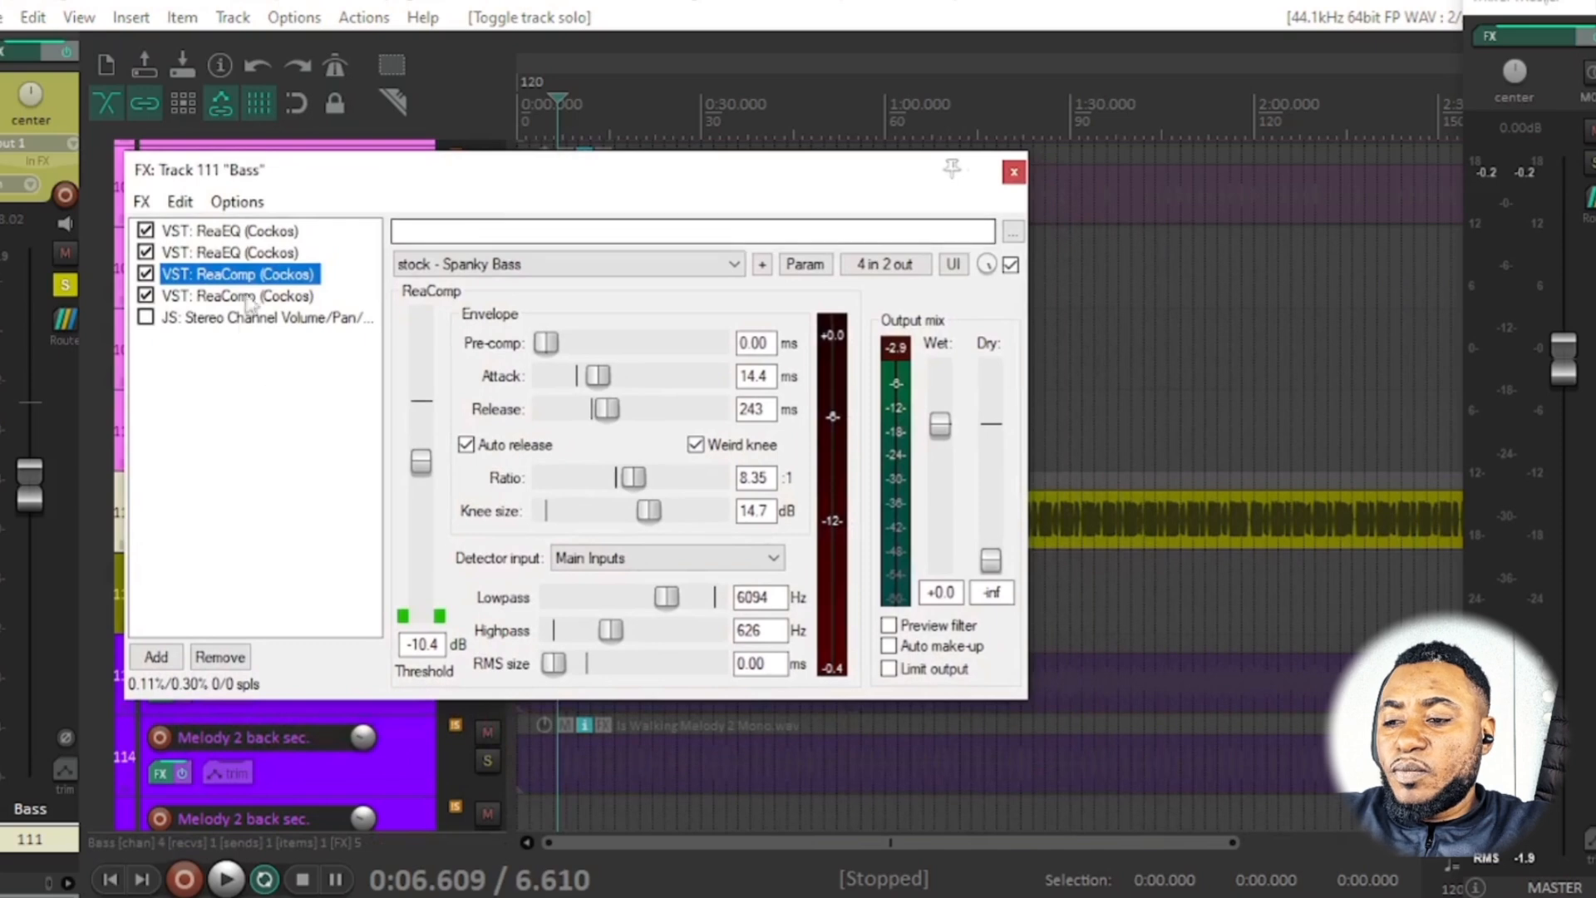
click(264, 236)
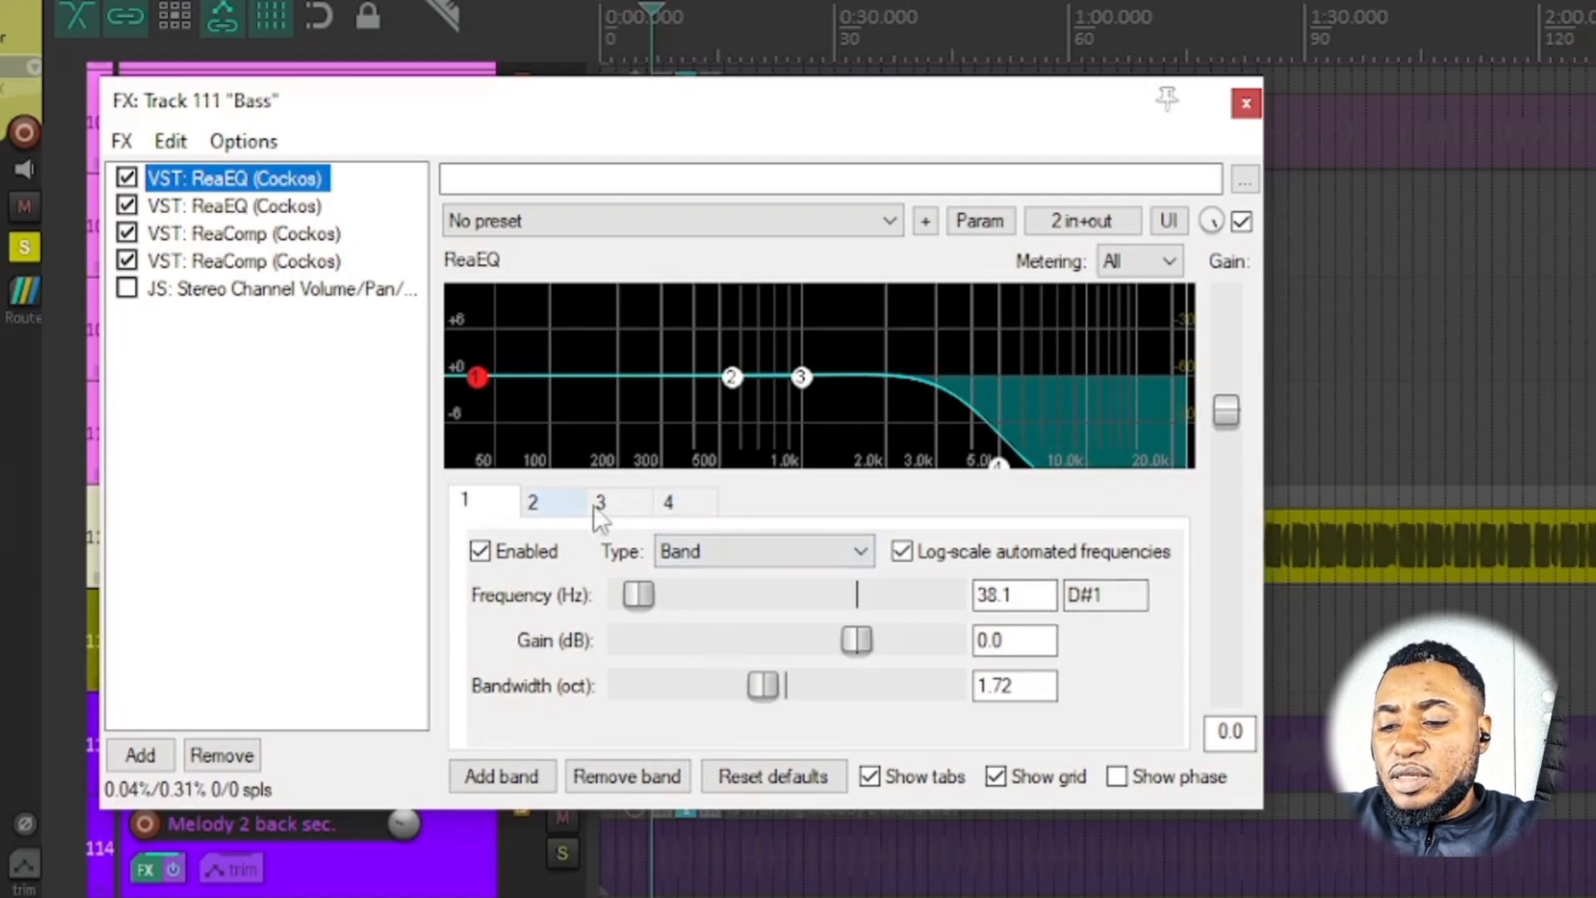
click(665, 502)
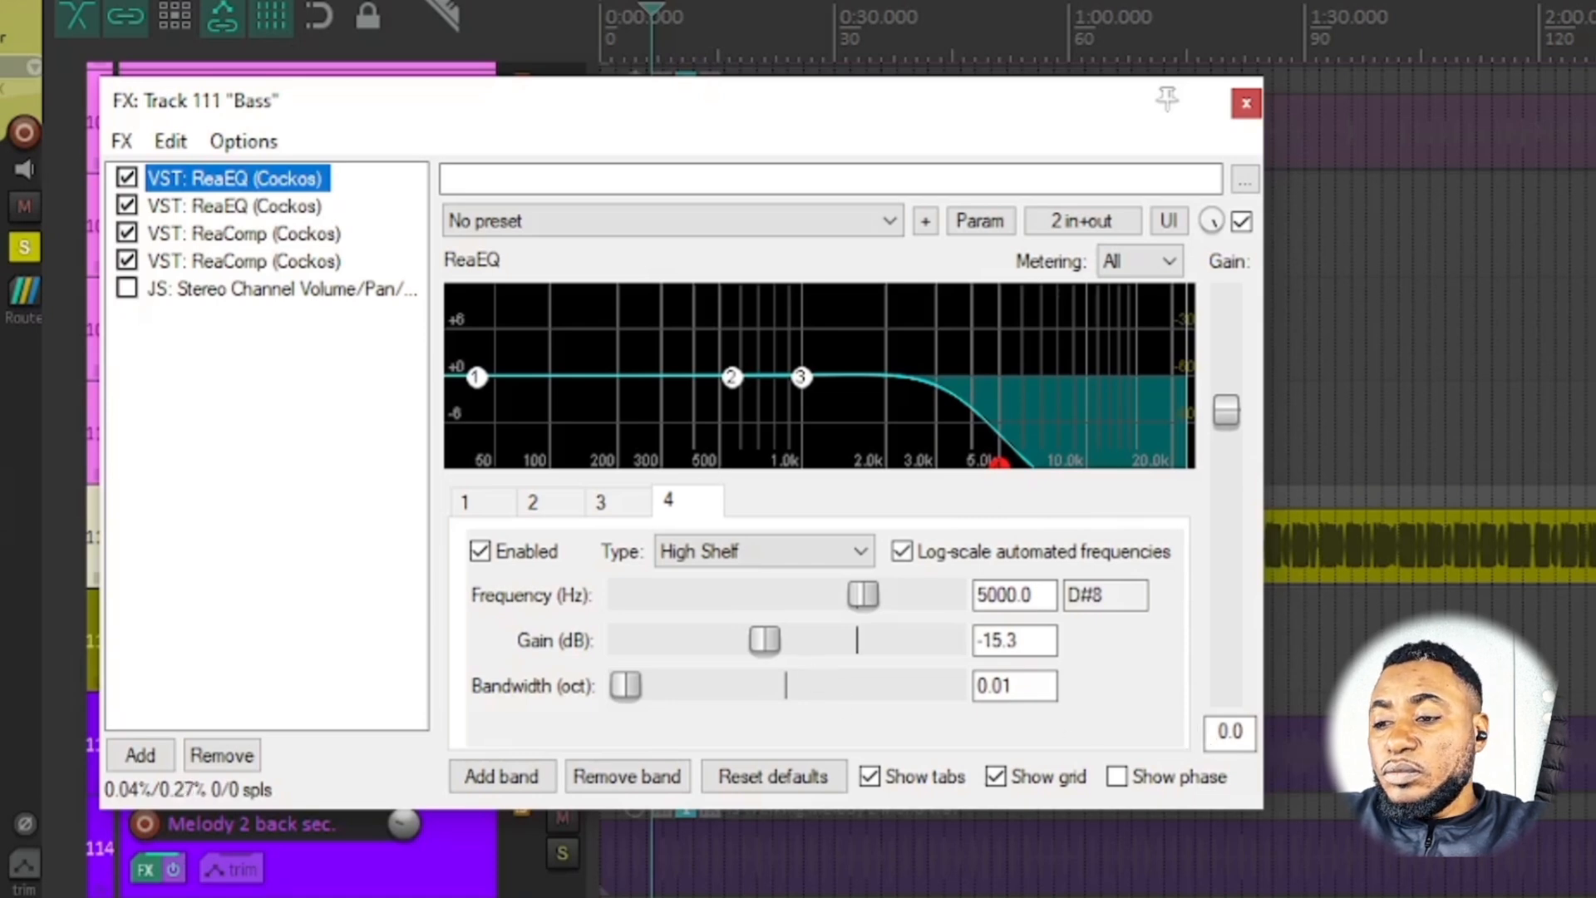
click(462, 502)
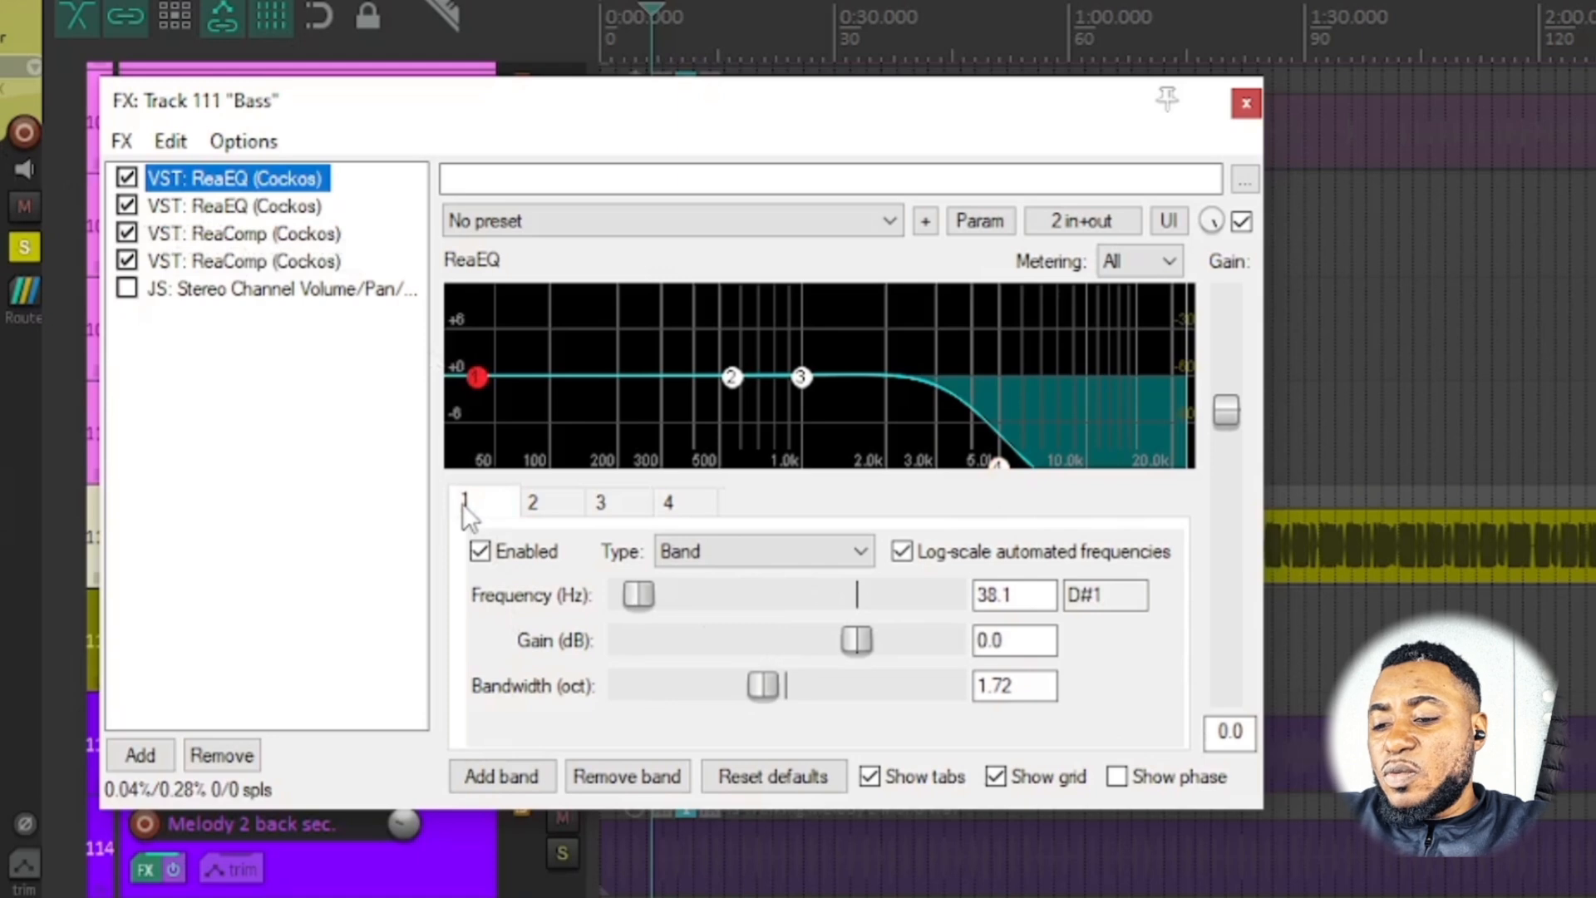
click(534, 505)
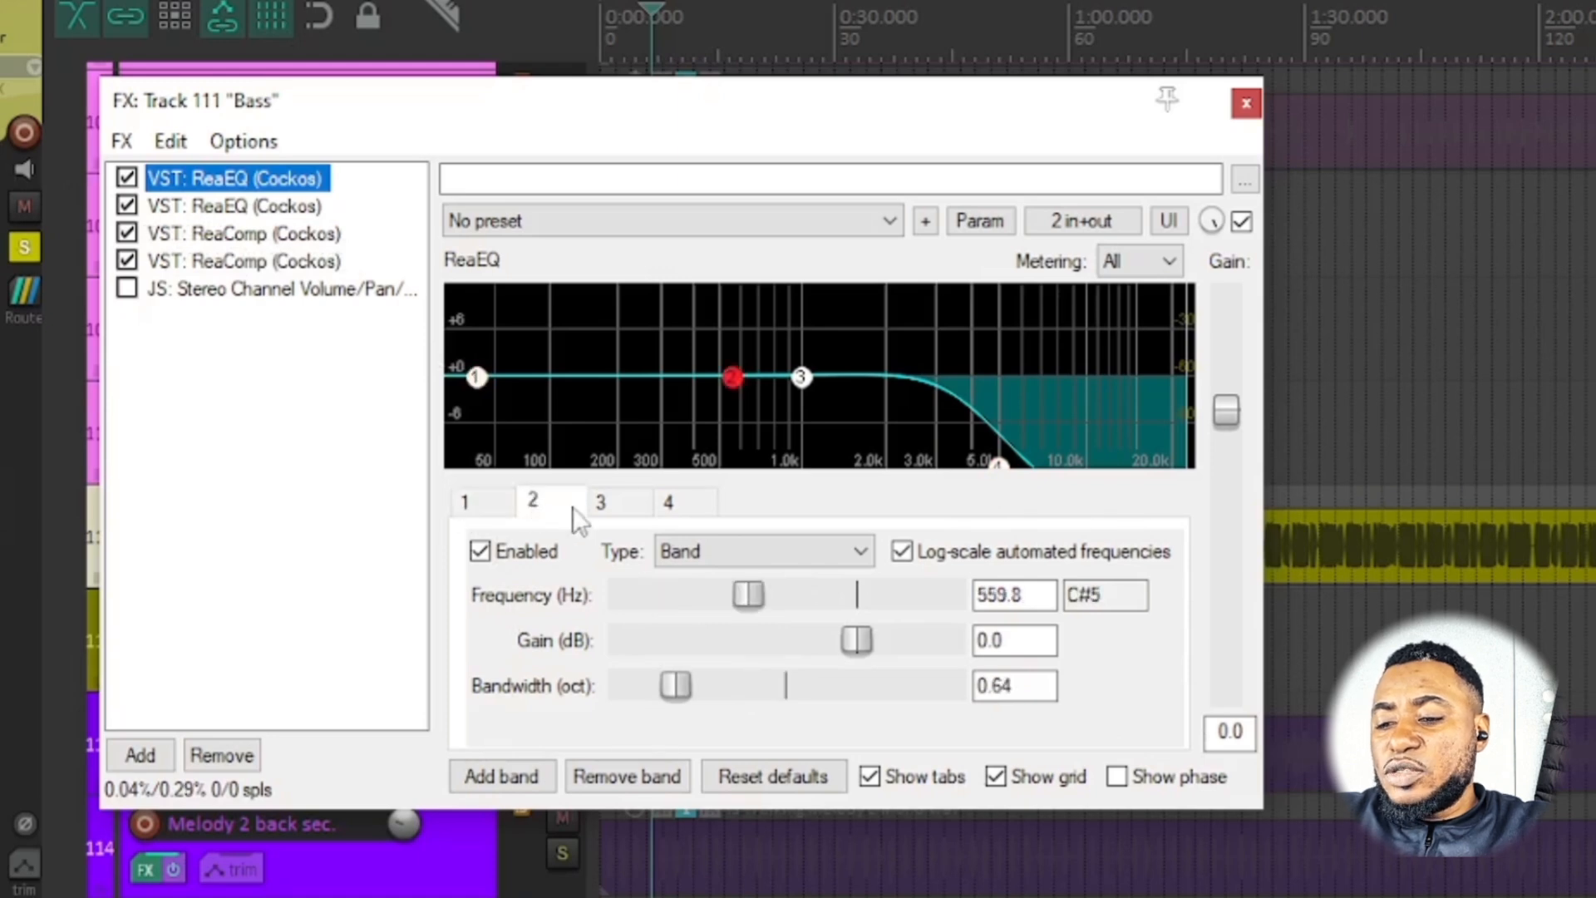
click(615, 506)
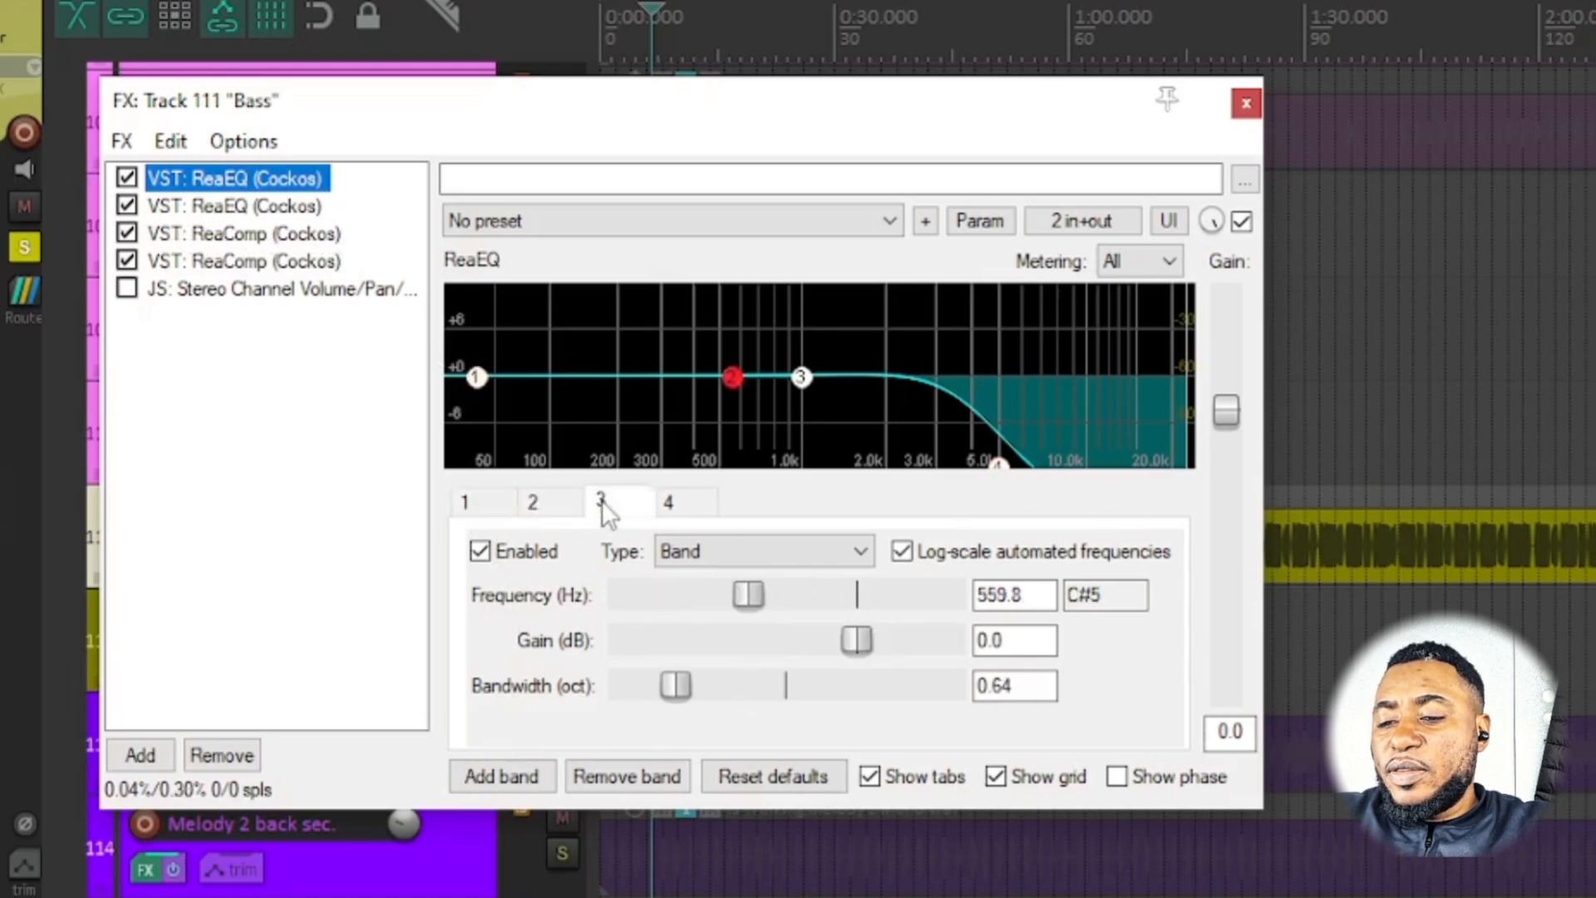
click(672, 499)
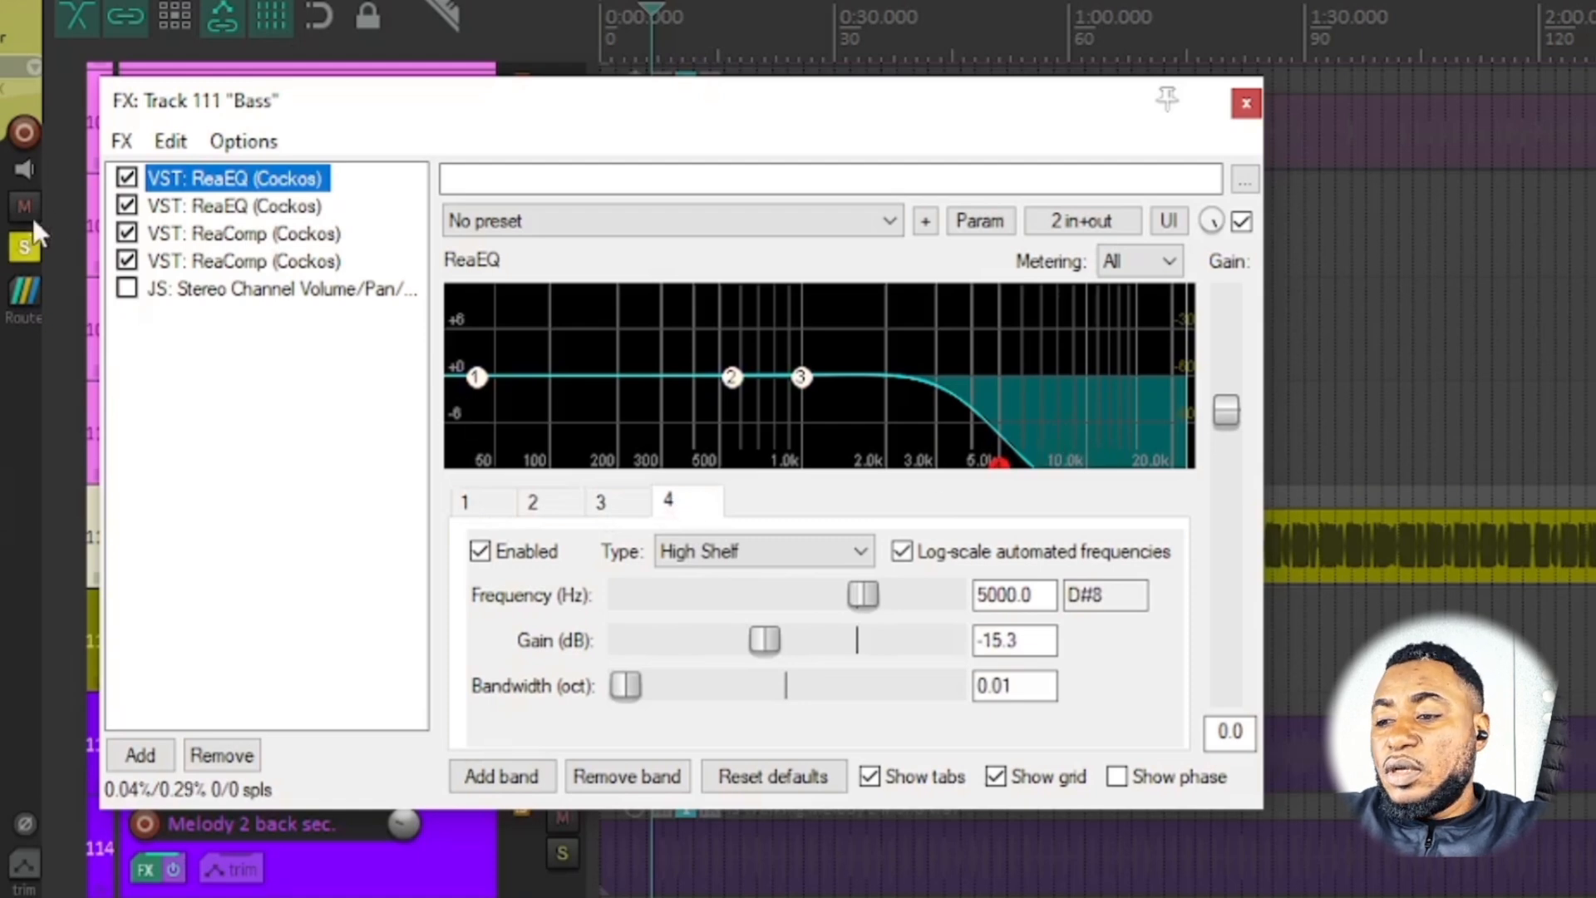
- Examine the filter type, frequency, gain and bandwidth of each band in the Bass track's second ReaEQ
click(246, 208)
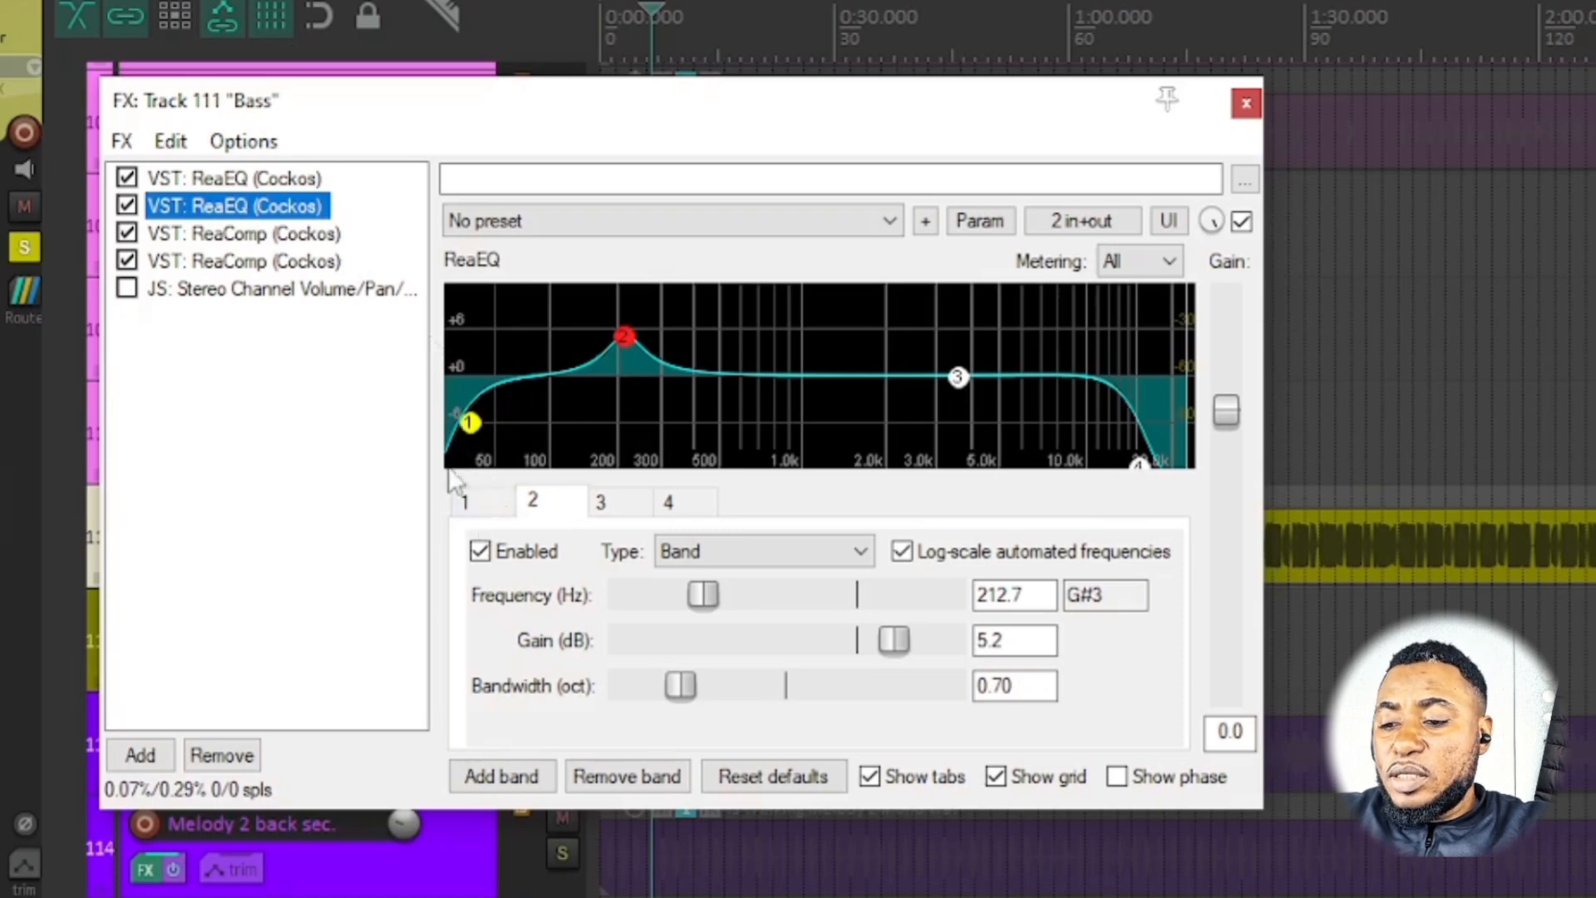
click(474, 503)
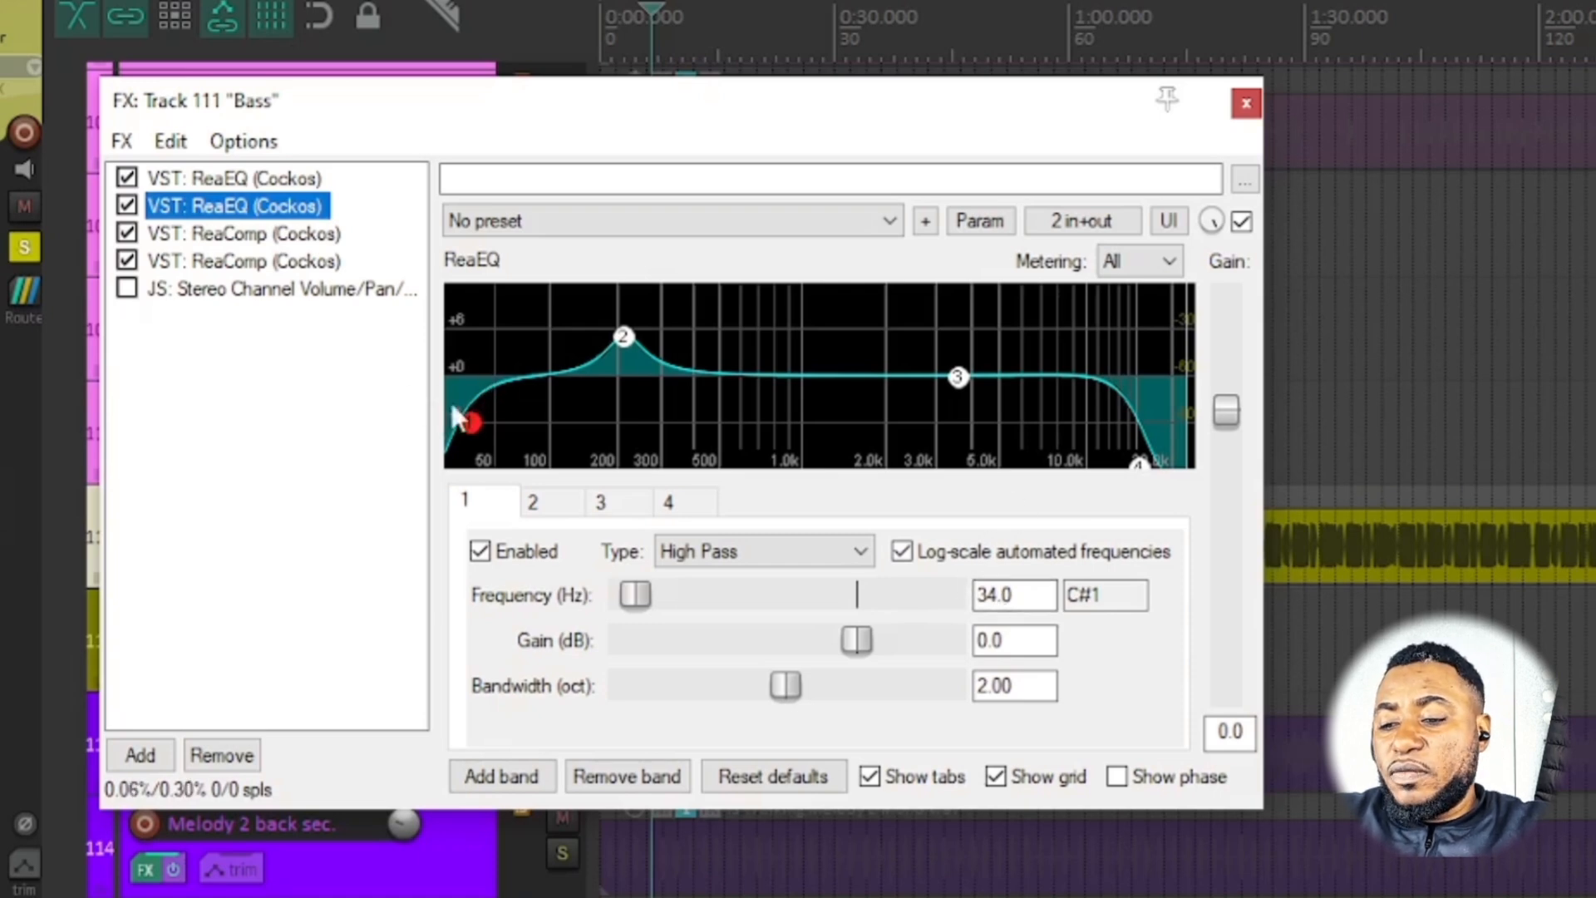
click(536, 502)
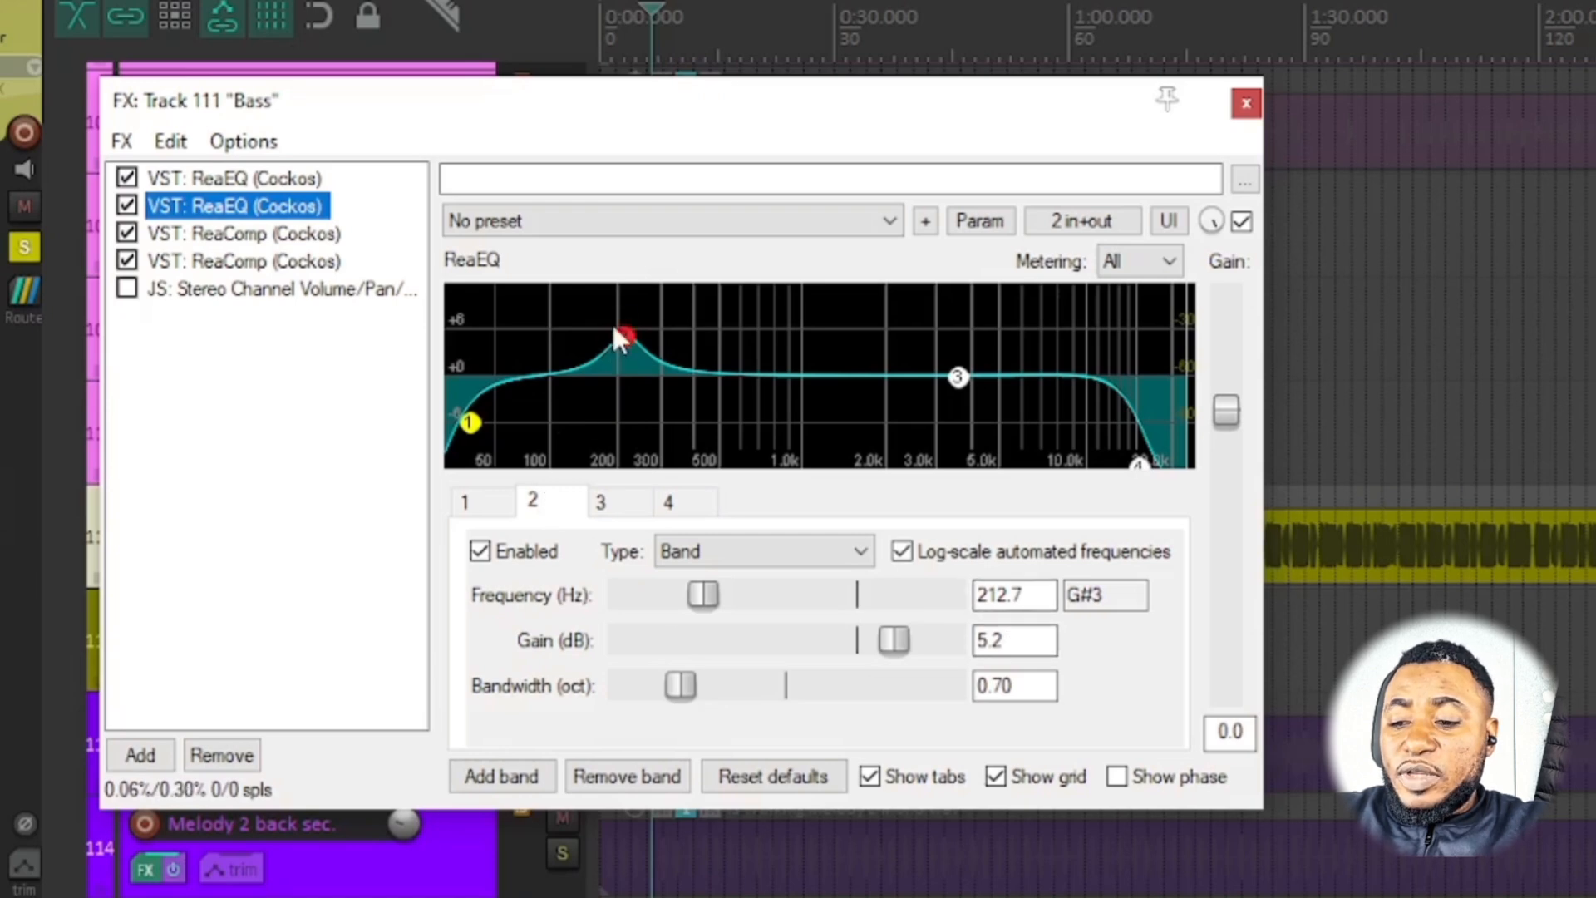
click(602, 499)
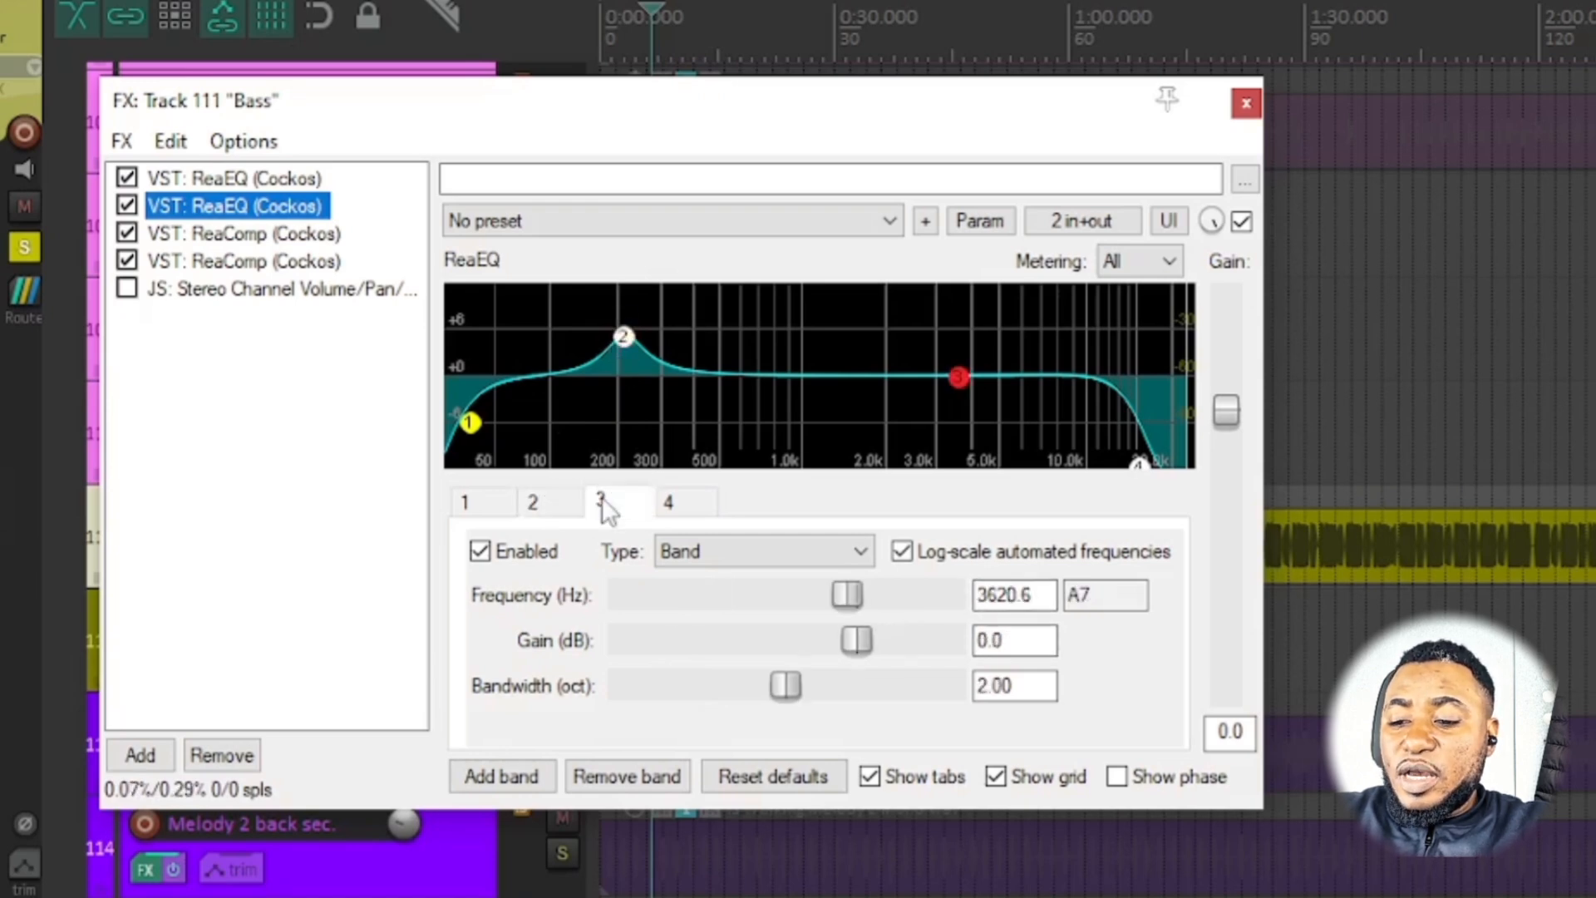
mouse_move(953, 394)
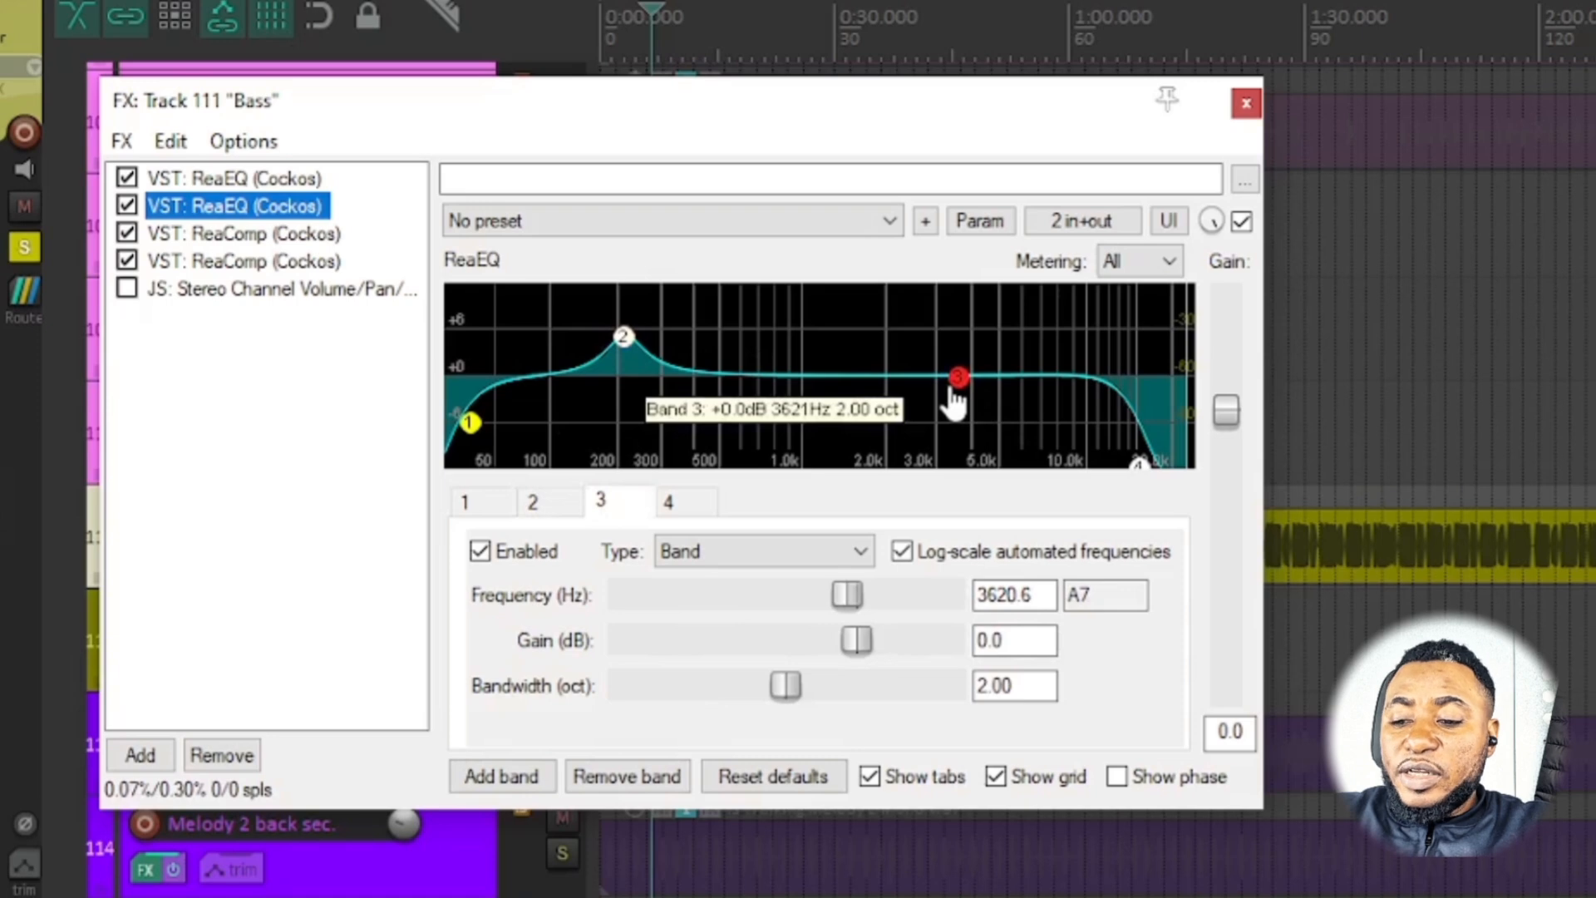
click(671, 499)
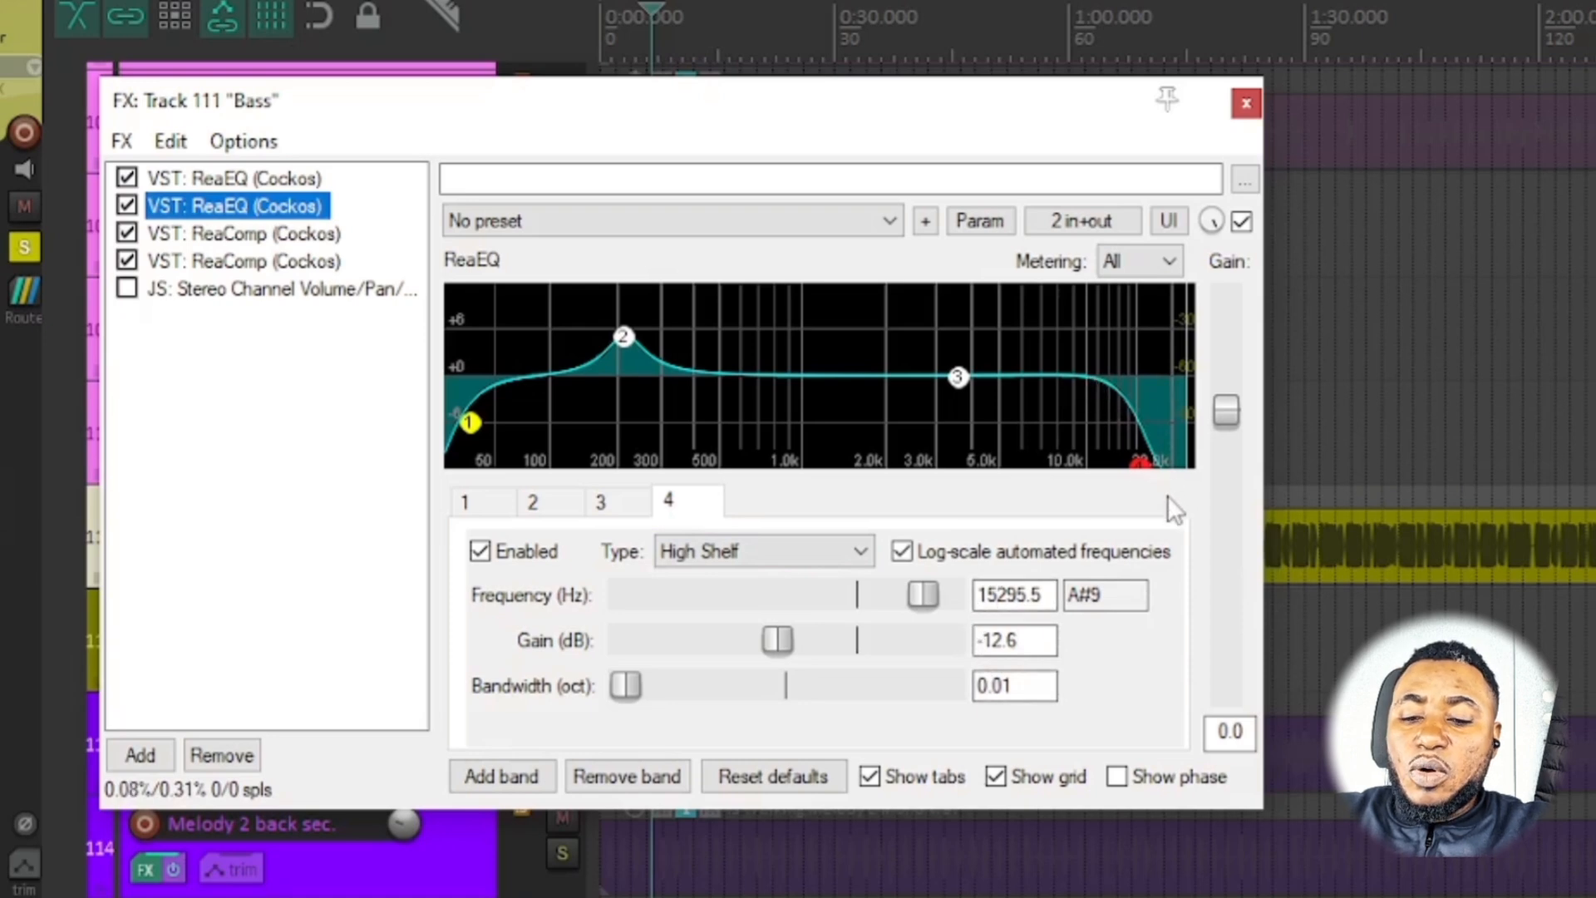
mouse_move(1150, 480)
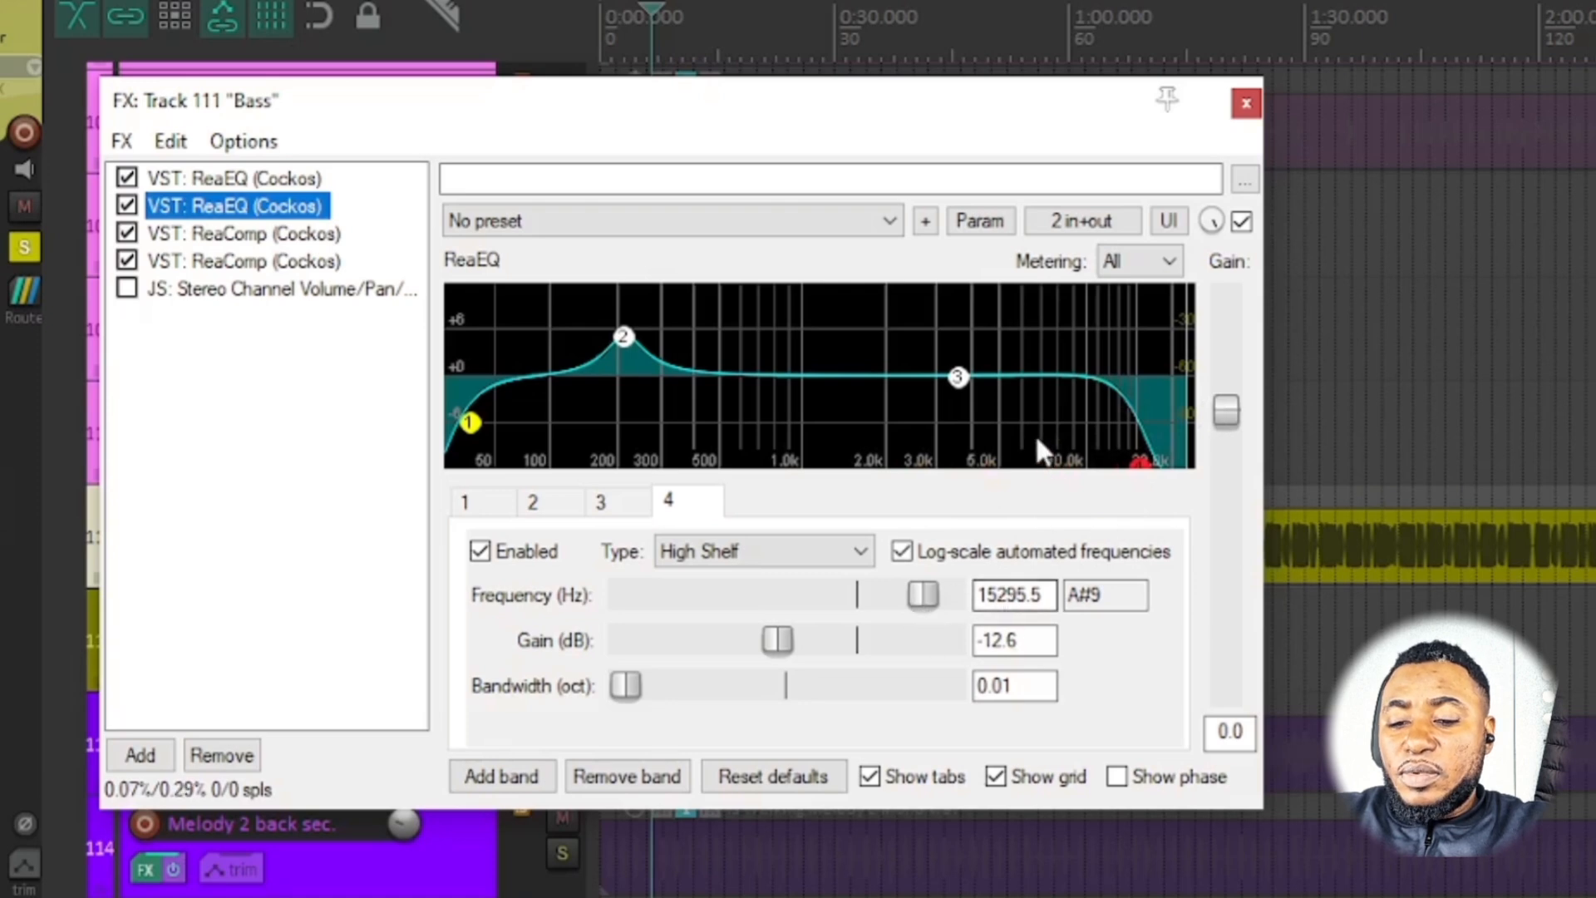
- Review the settings of both ReaComp compressors on the Bass track and move the effects window clear of the track list
click(229, 235)
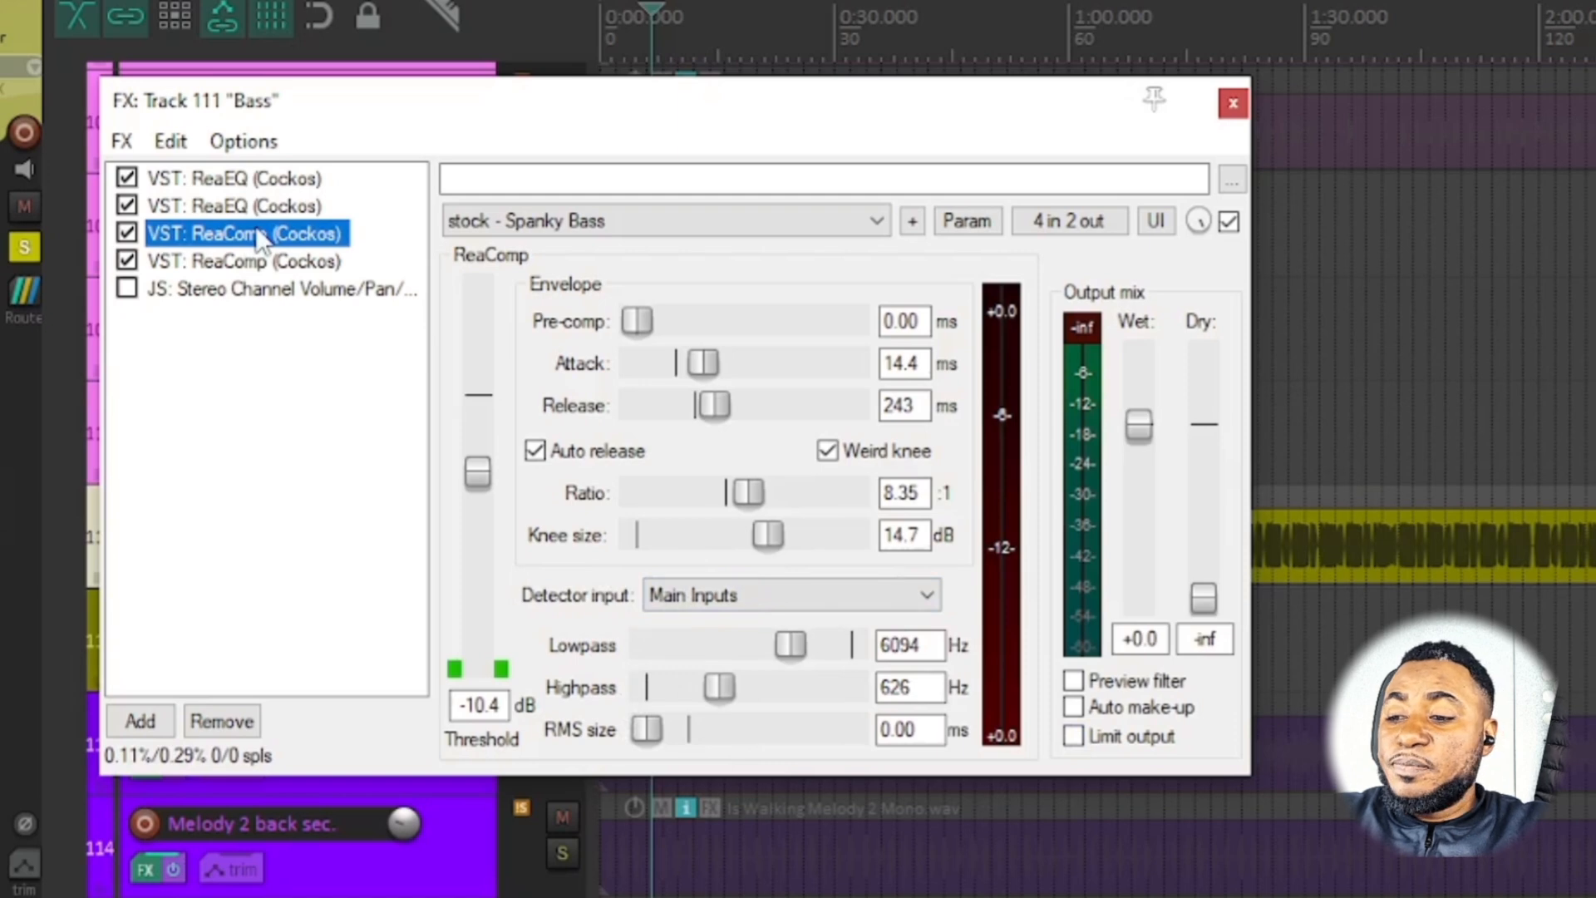
click(216, 263)
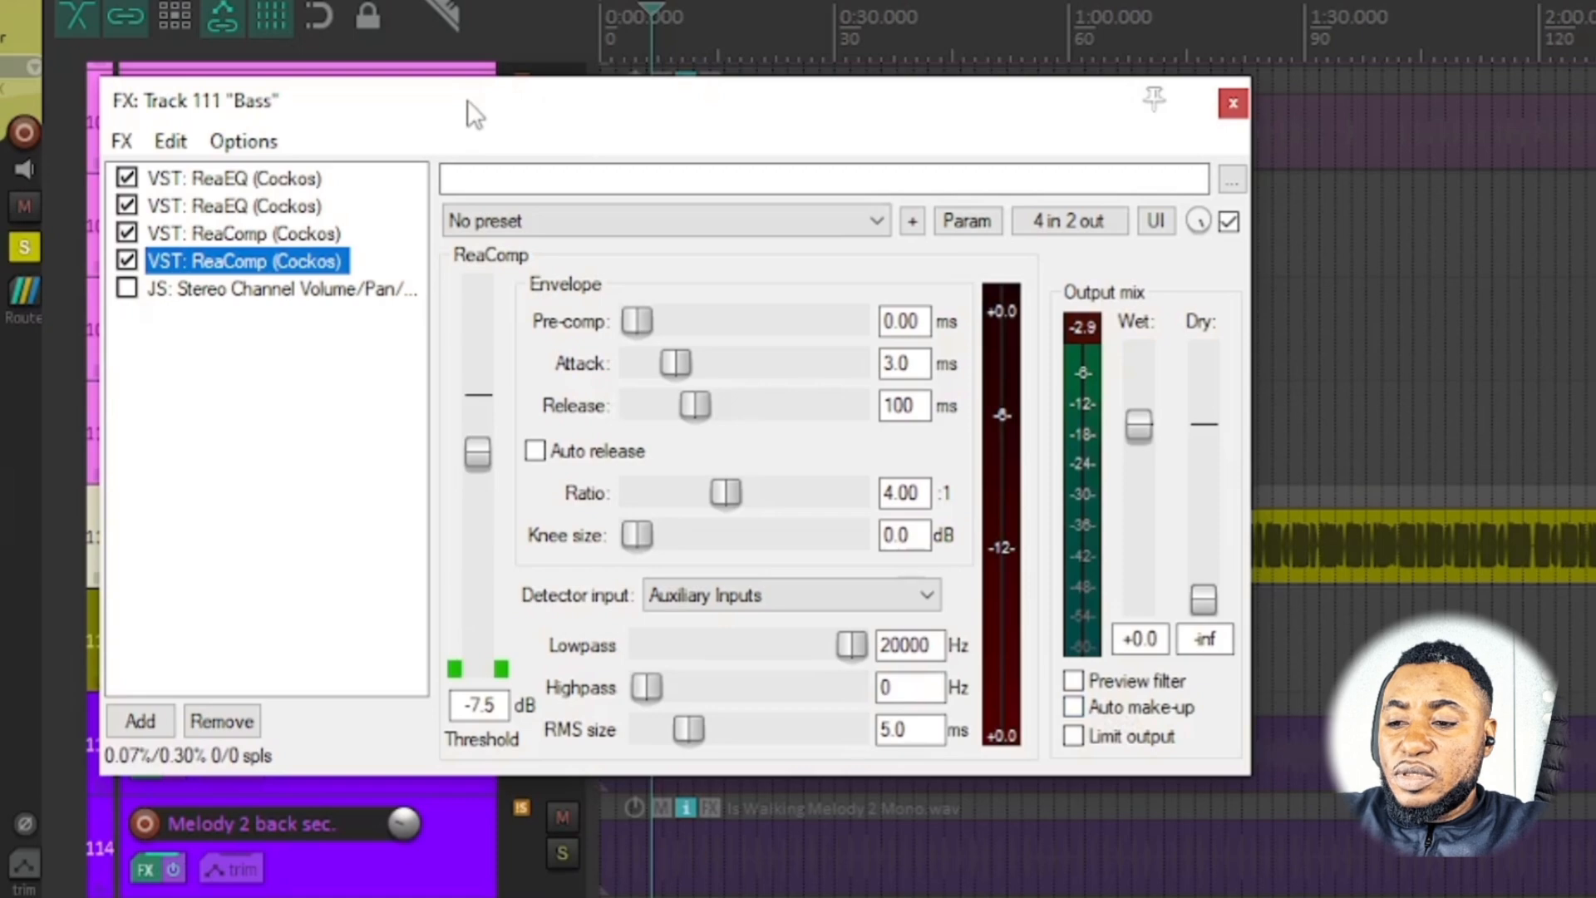
drag(467, 100, 1147, 128)
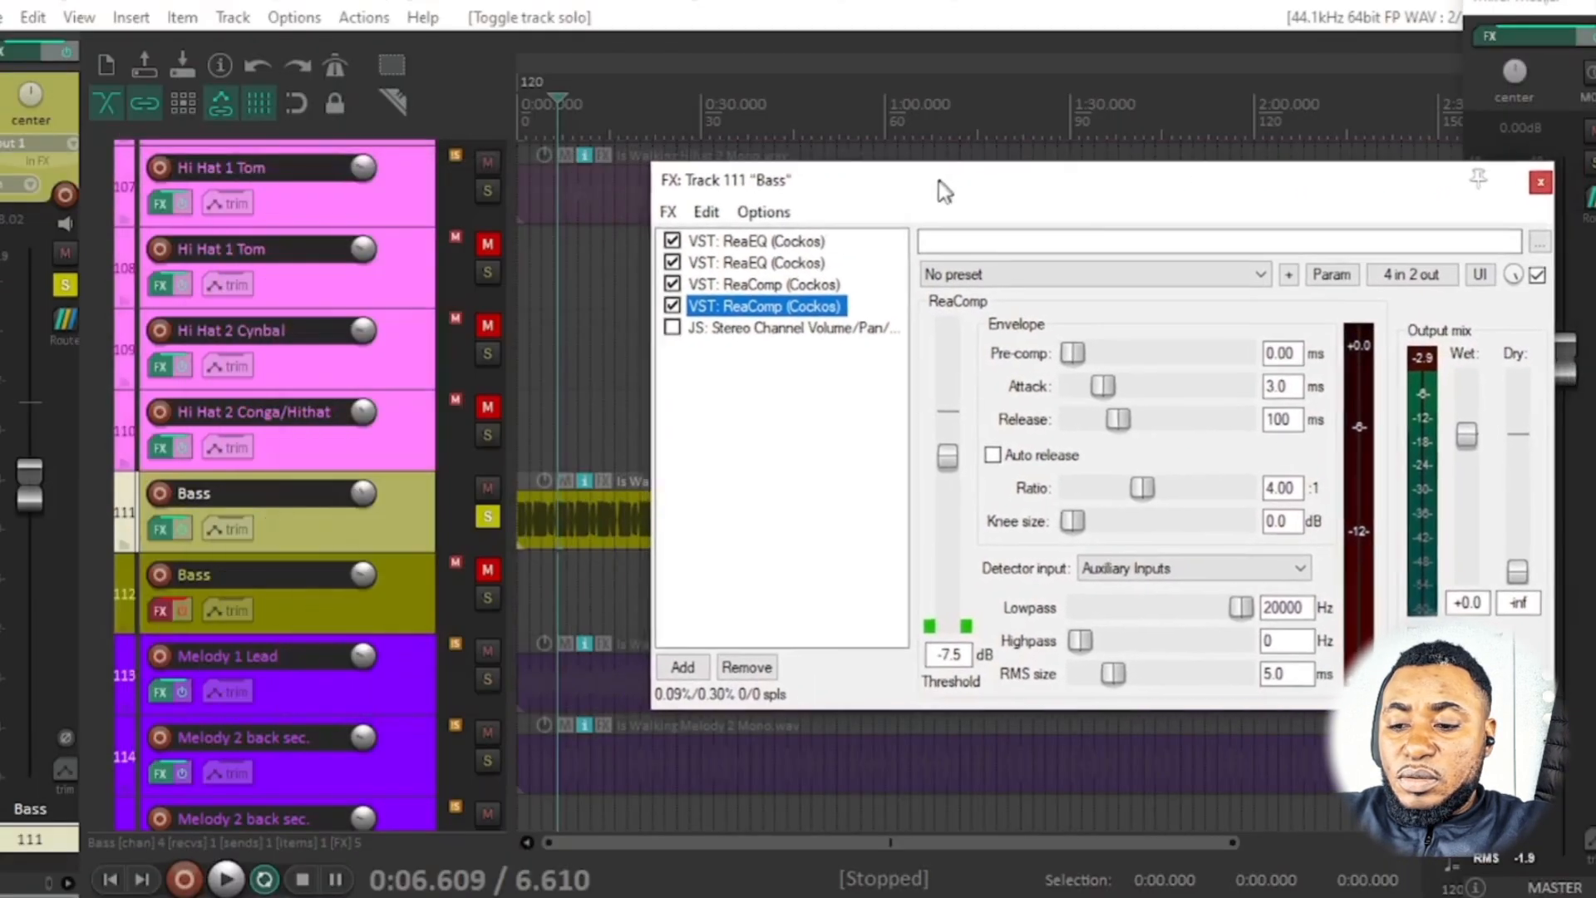
drag(942, 191, 936, 183)
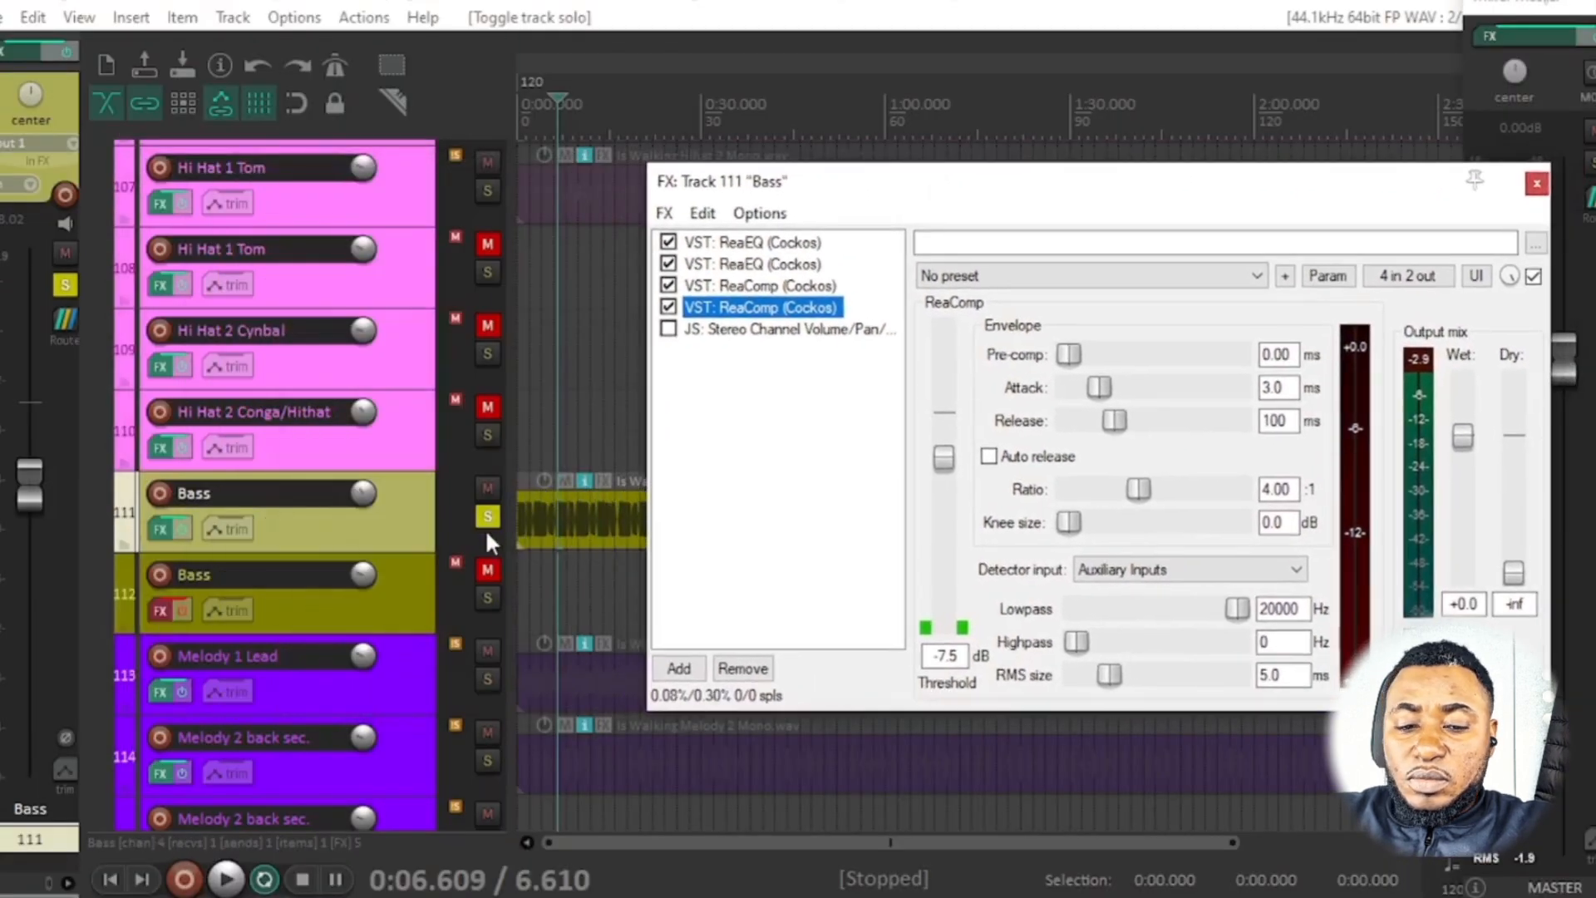
- Solo the two Kick tracks, 105 and 106, alongside the Bass track
scroll(382, 477, up, 2)
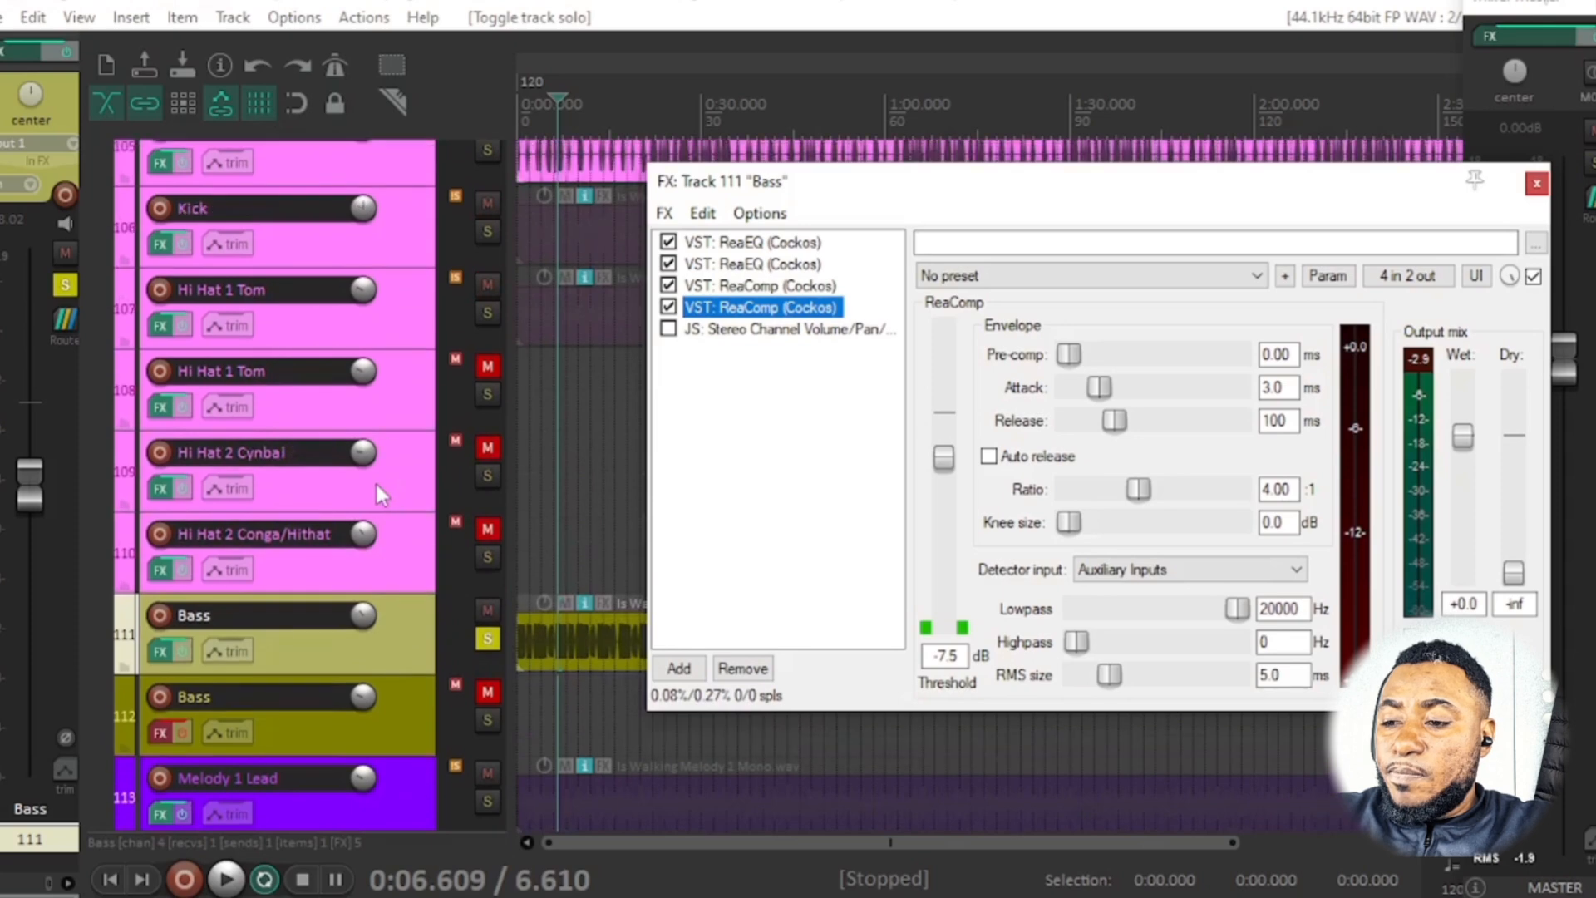
click(486, 231)
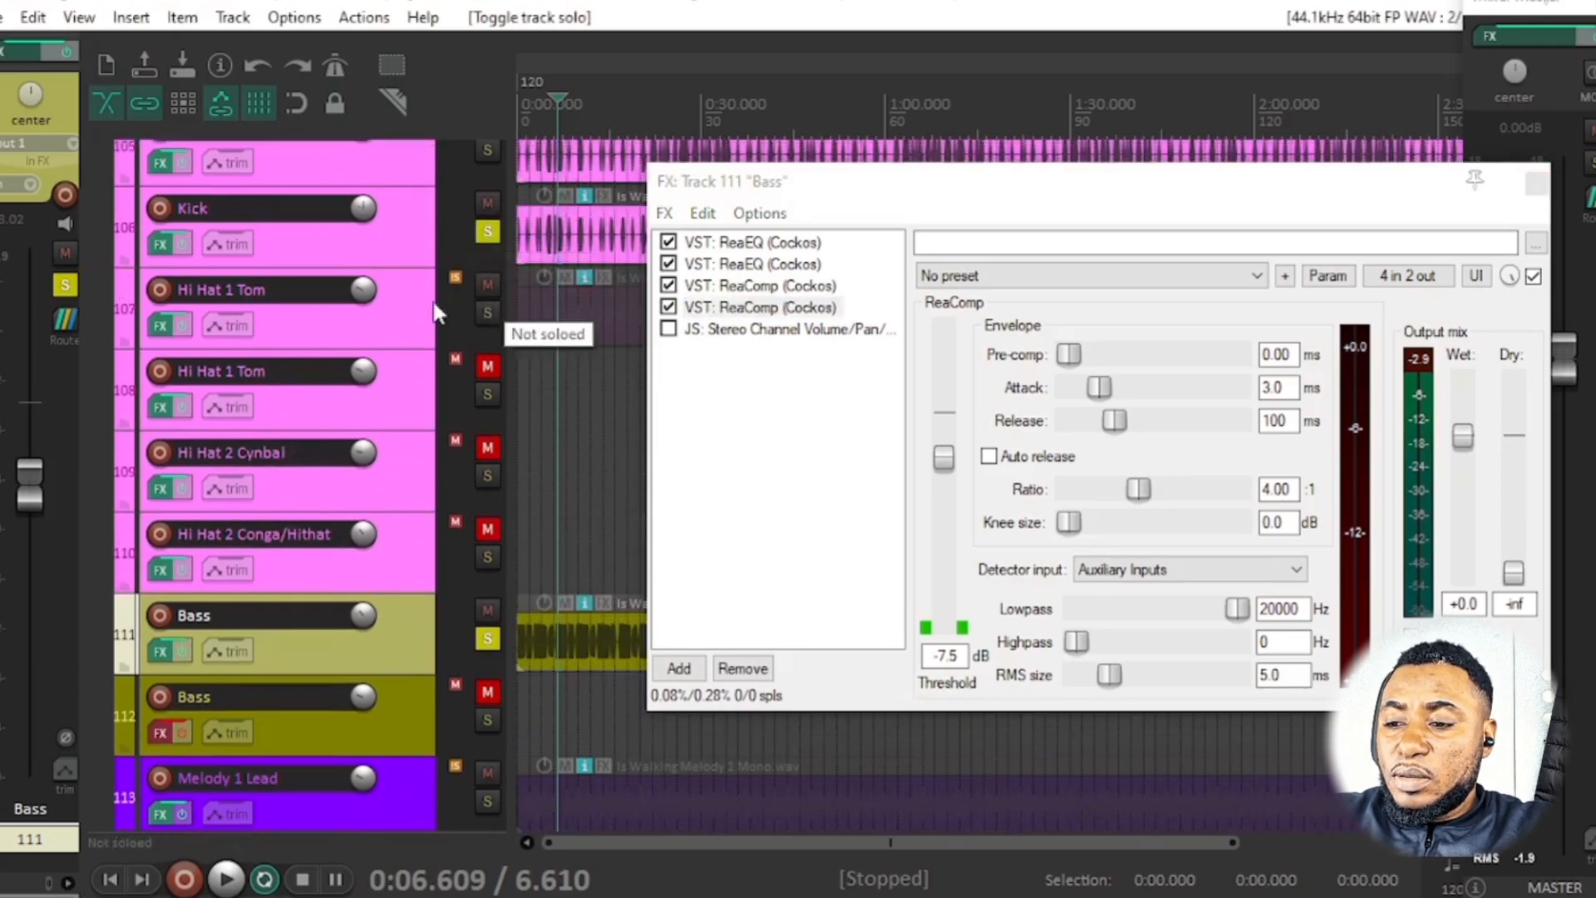
scroll(341, 316, up, 1)
click(487, 190)
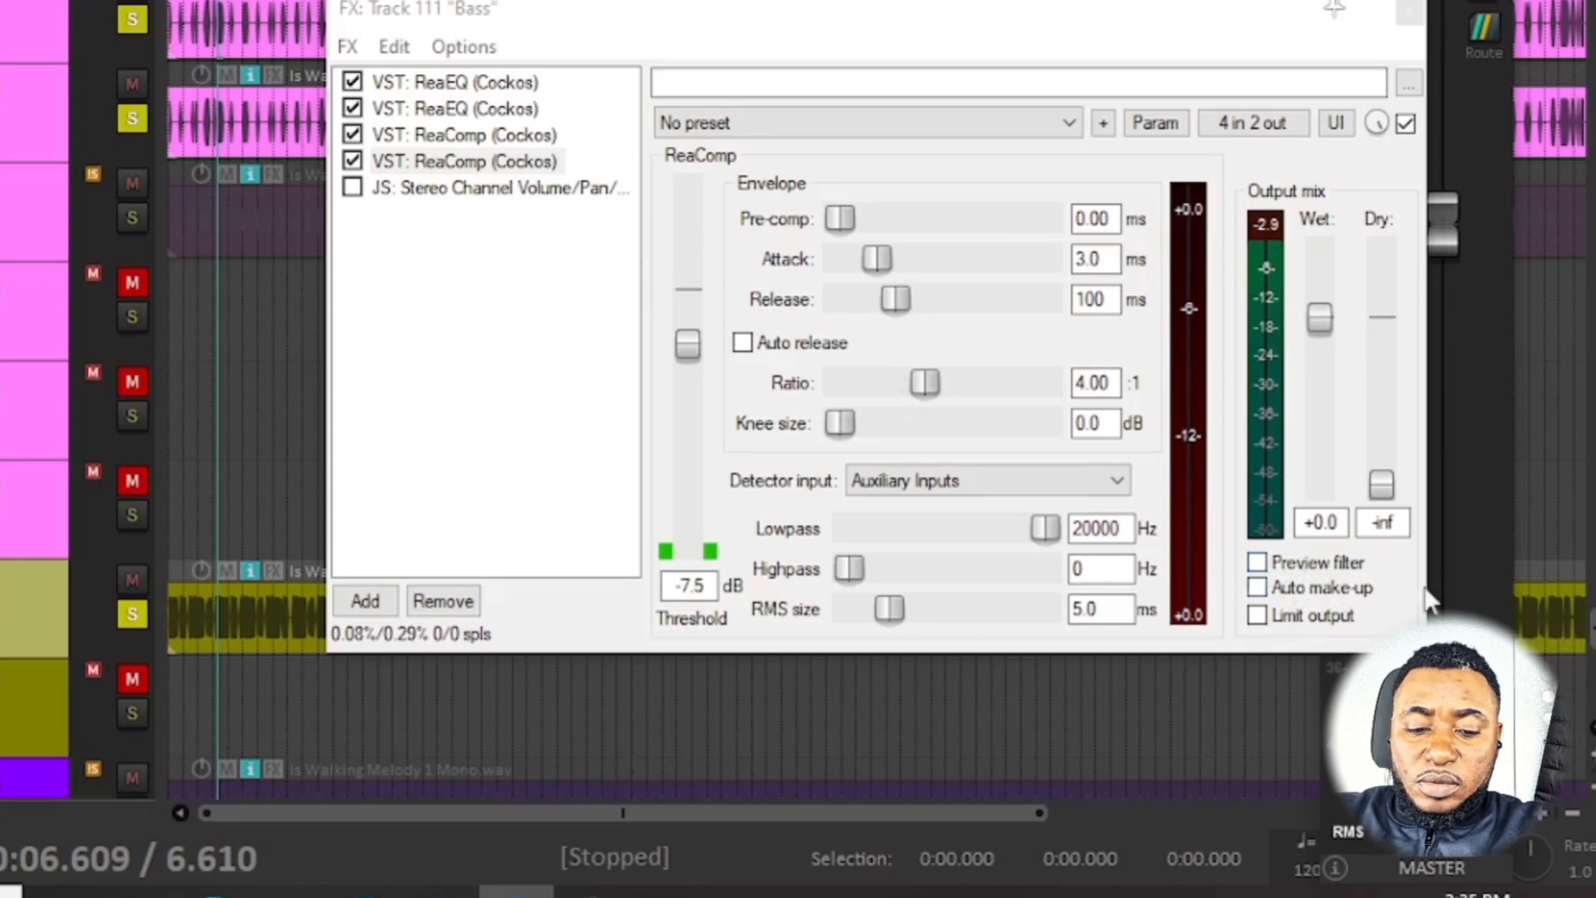
- Play the soloed kick and bass, switching the second ReaComp's Preview filter on and off to hear the sidechain signal
key(space)
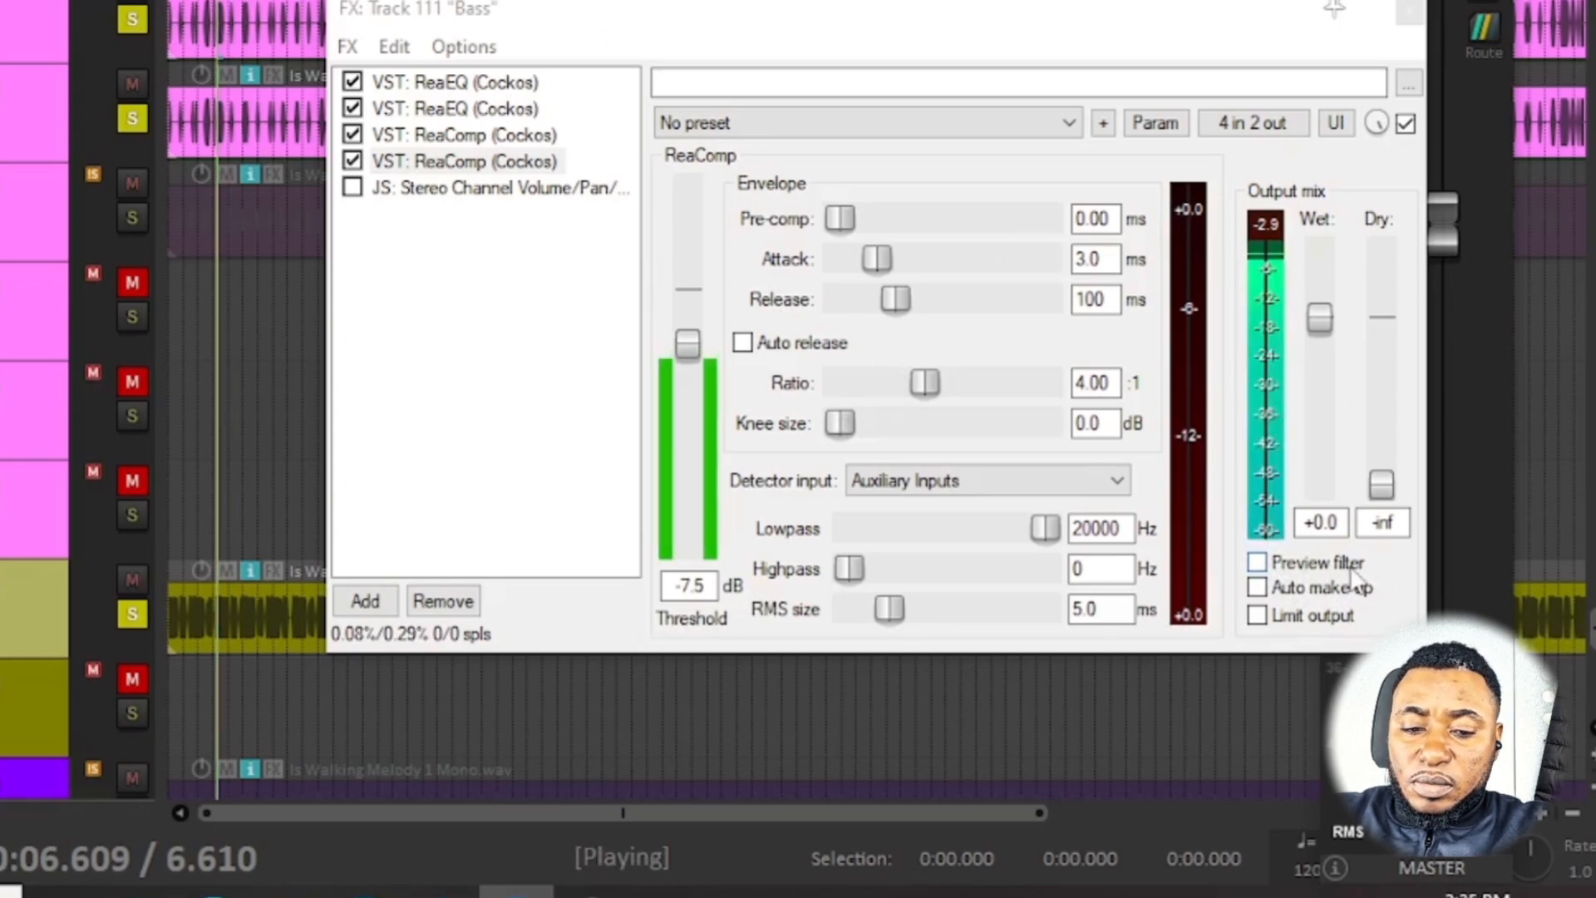
click(1258, 564)
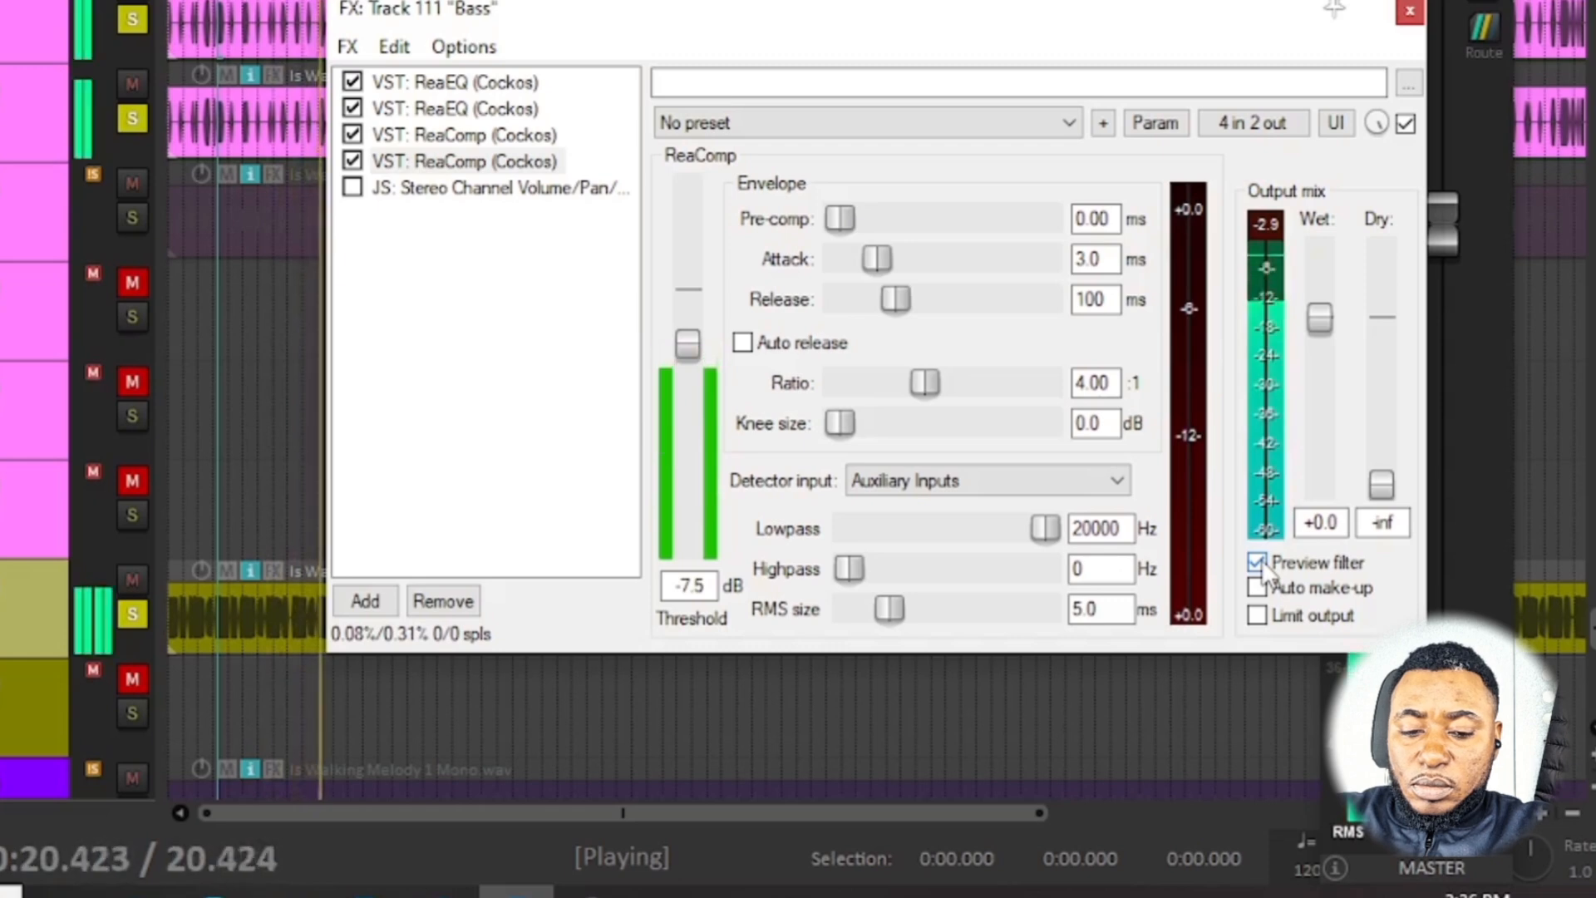
click(1257, 563)
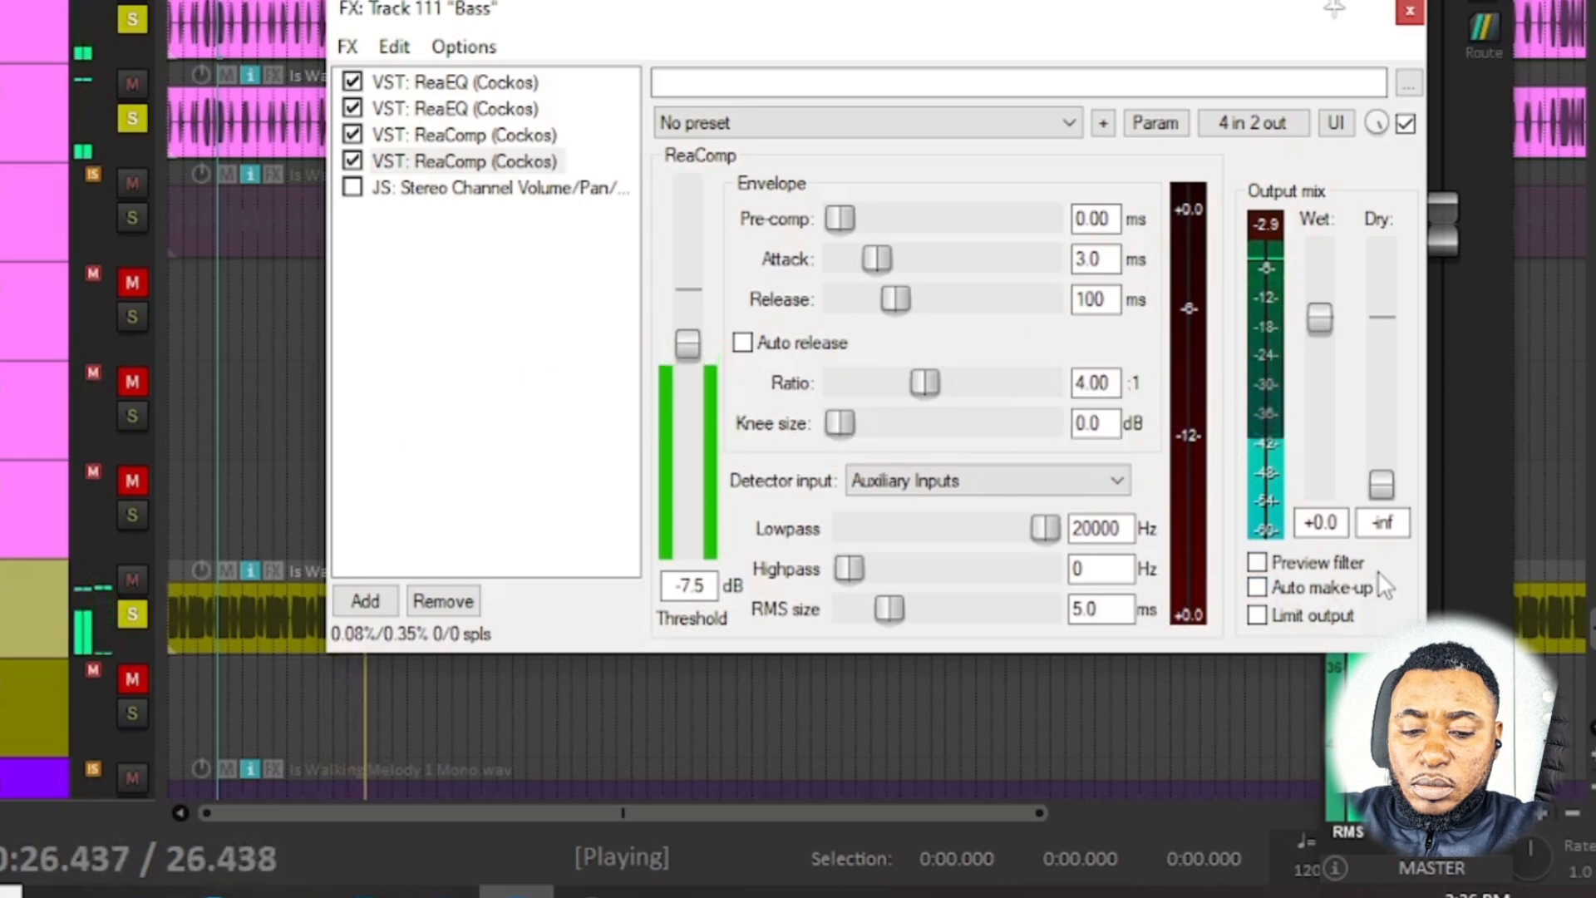
- Stop playback and inspect how the second ReaComp's main and auxiliary input pins are mapped to the track channels
key(space)
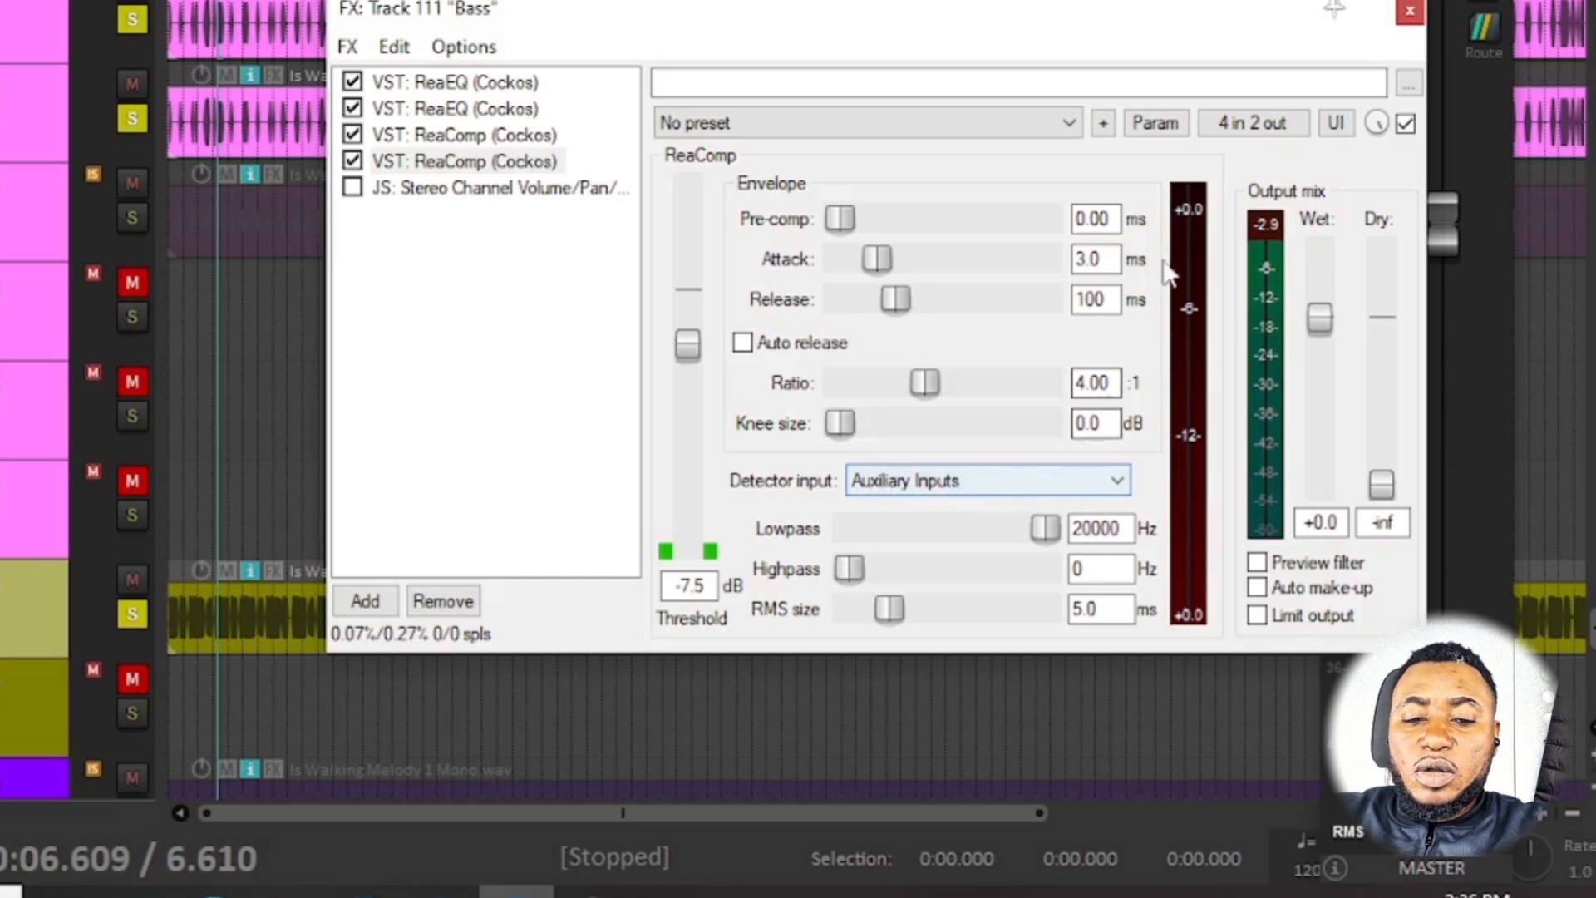
click(1262, 125)
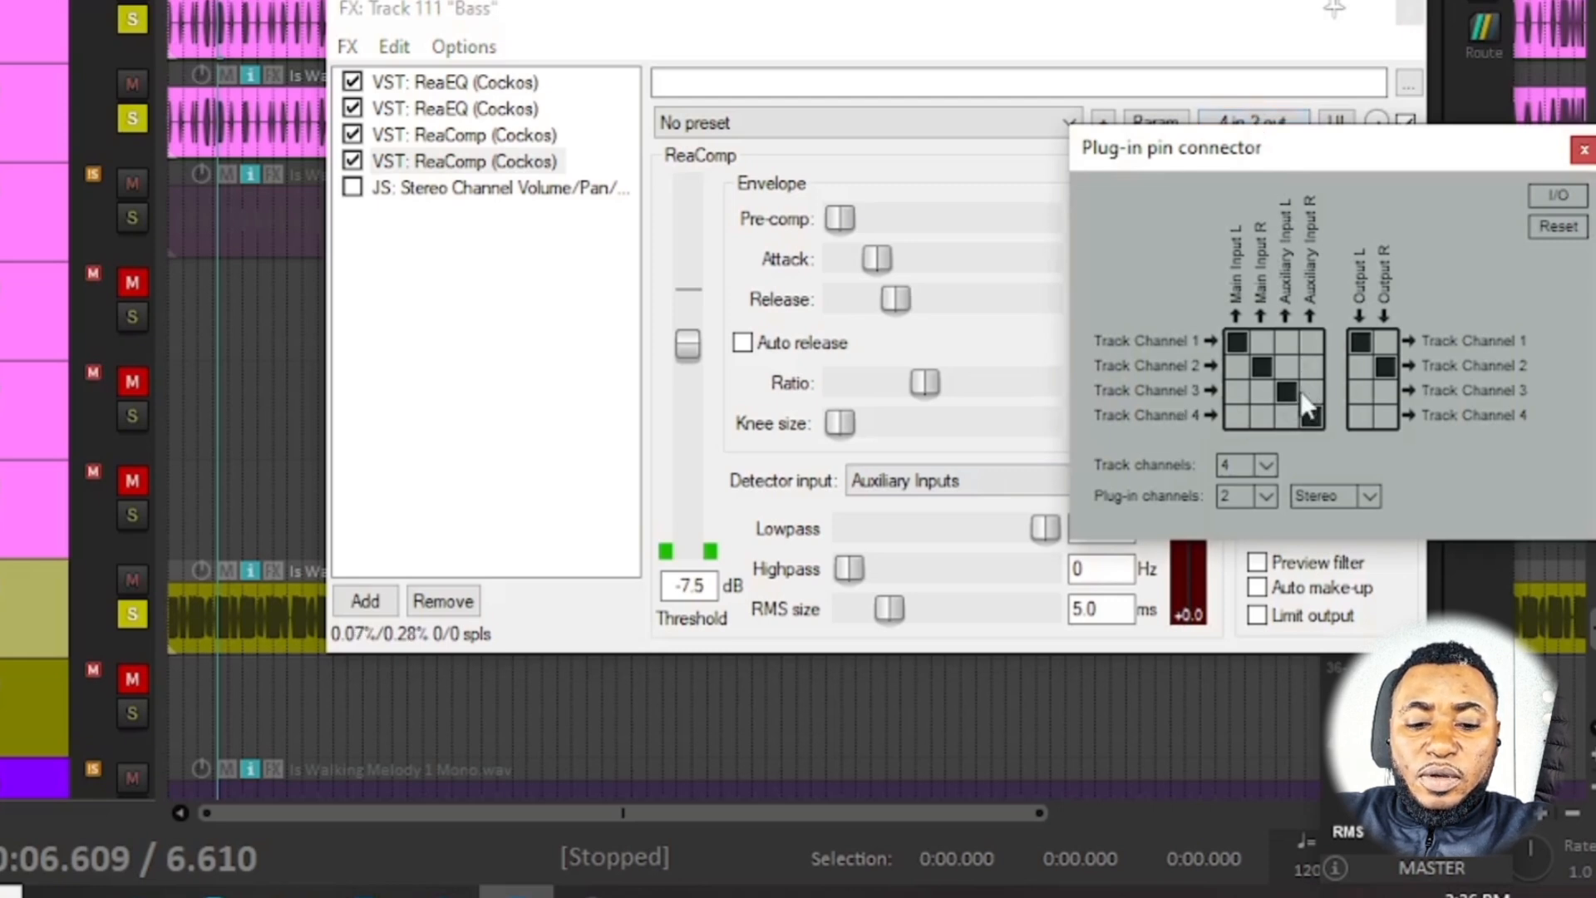
drag(1363, 157, 1147, 128)
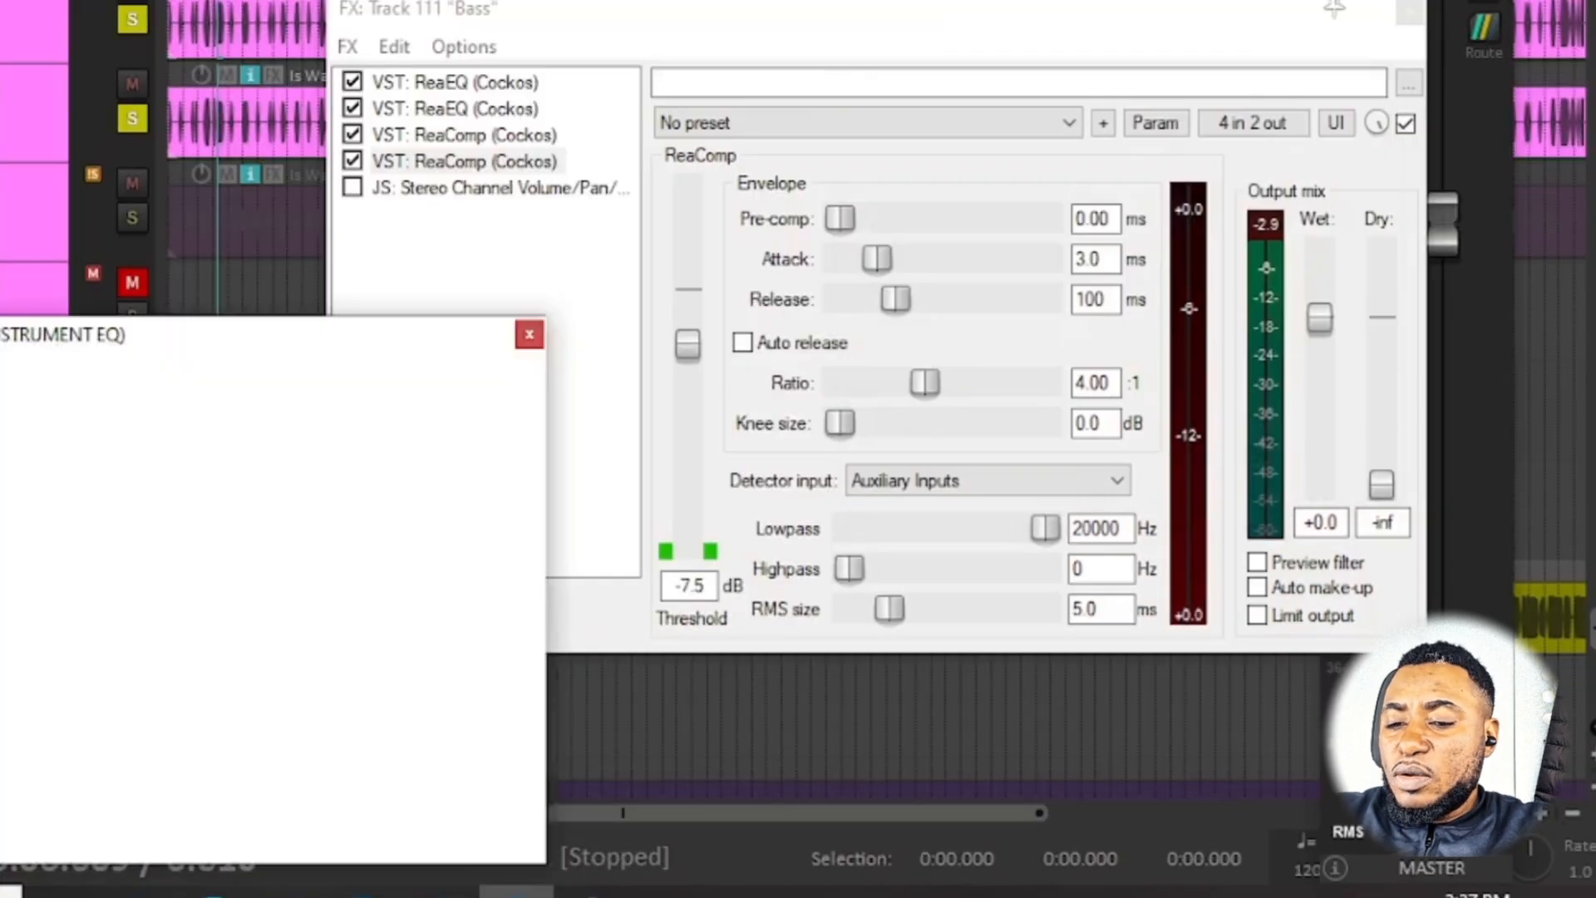
- Inspect the Bass track's routing for its receive from the Kick track and view the second ReaComp's Detector input options
drag(0, 325, 399, 20)
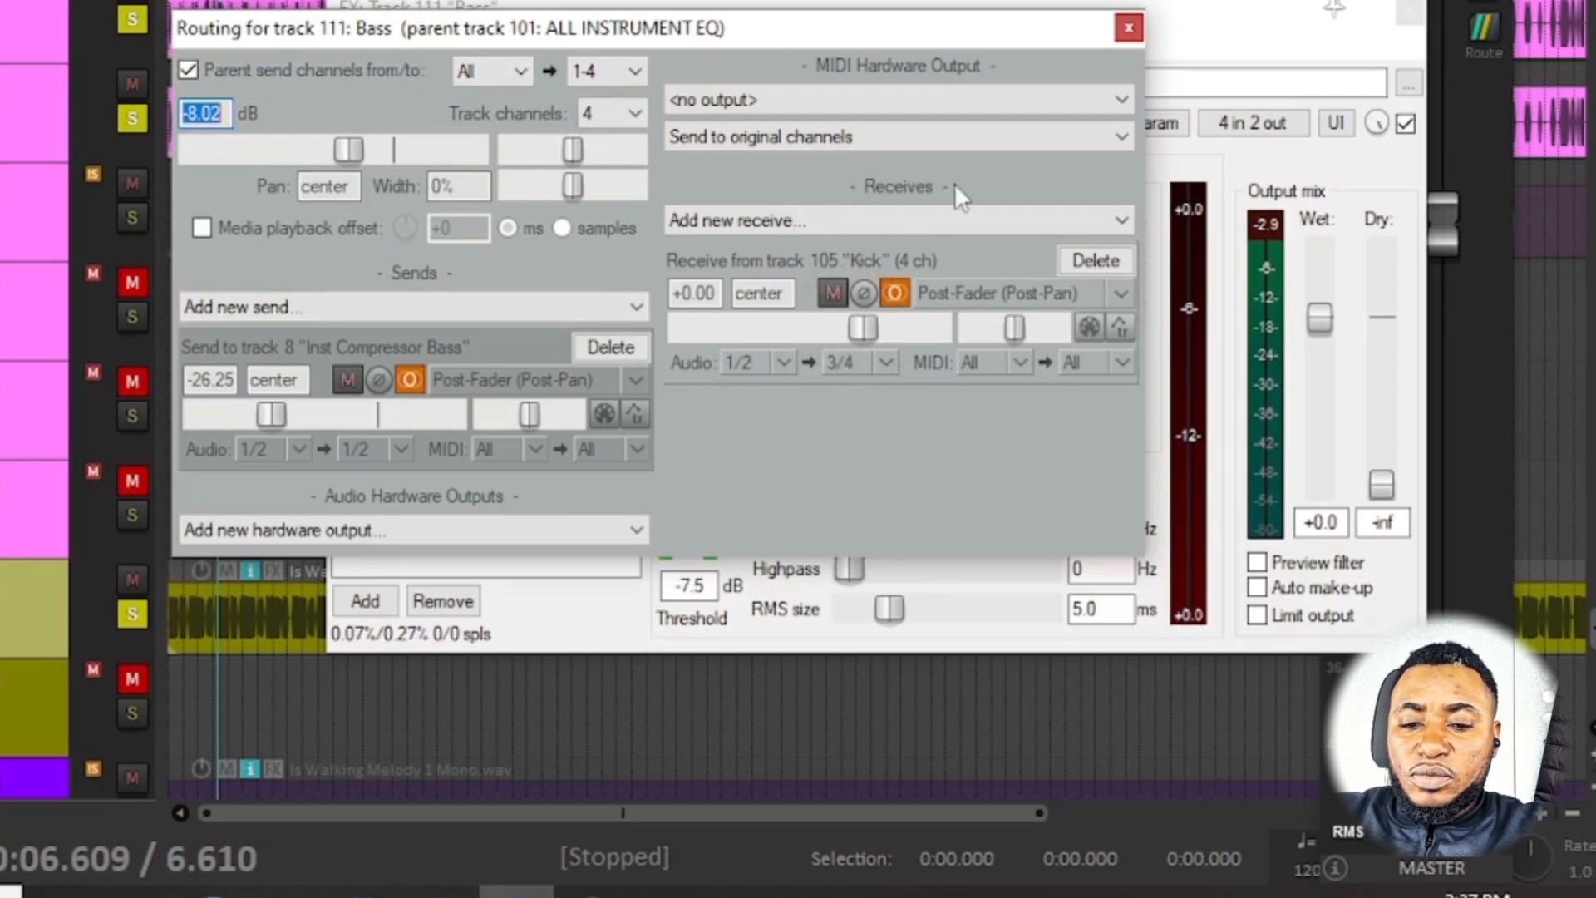
click(1129, 29)
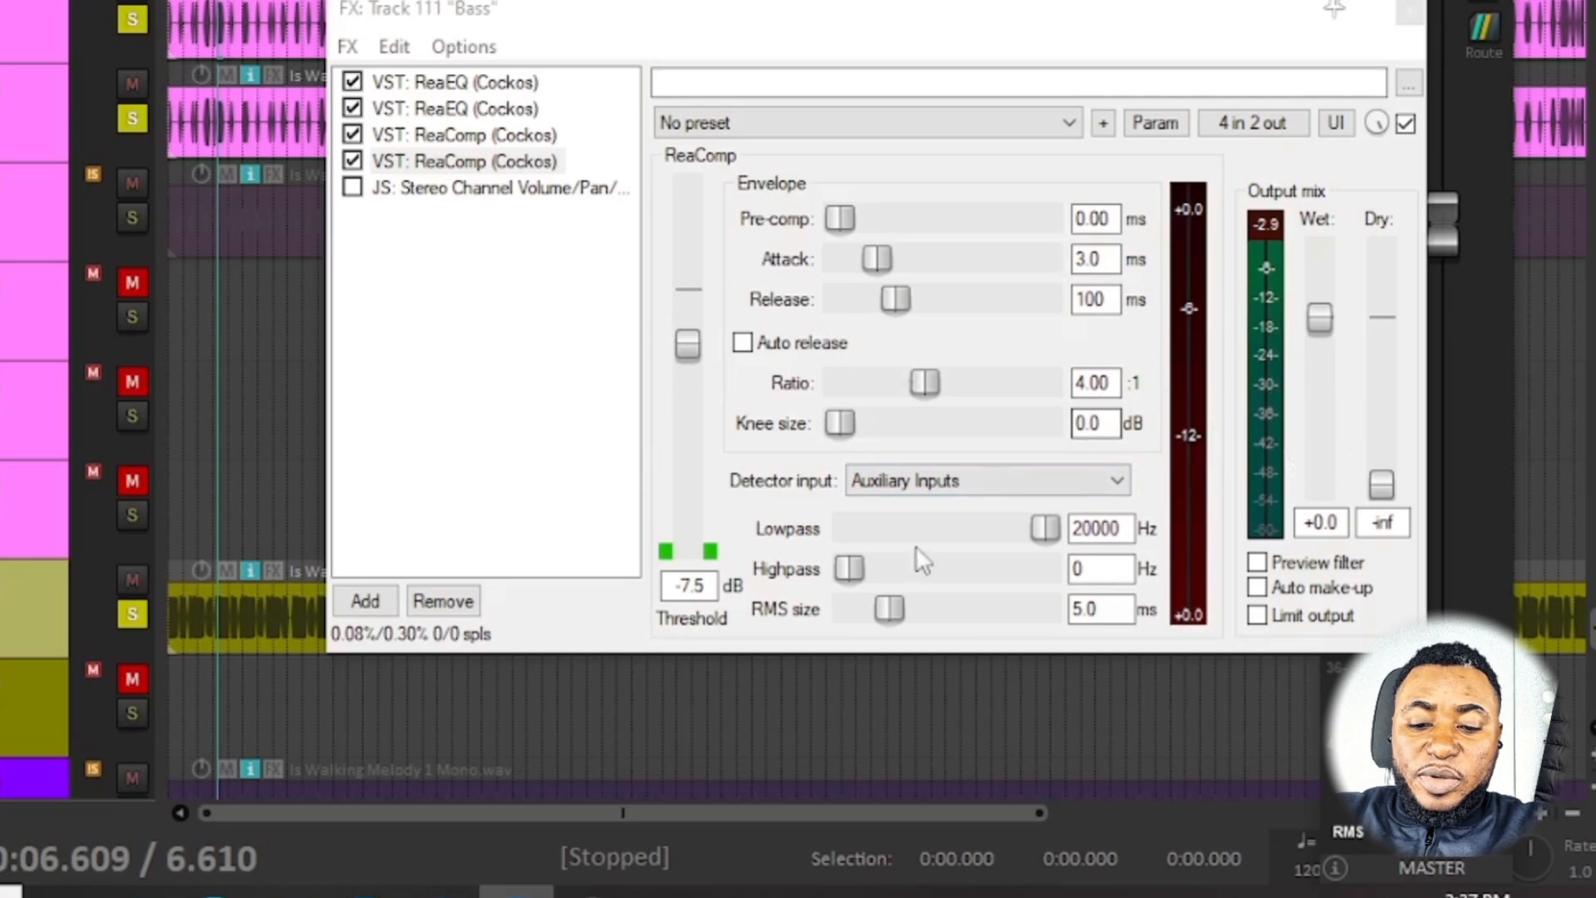
click(939, 491)
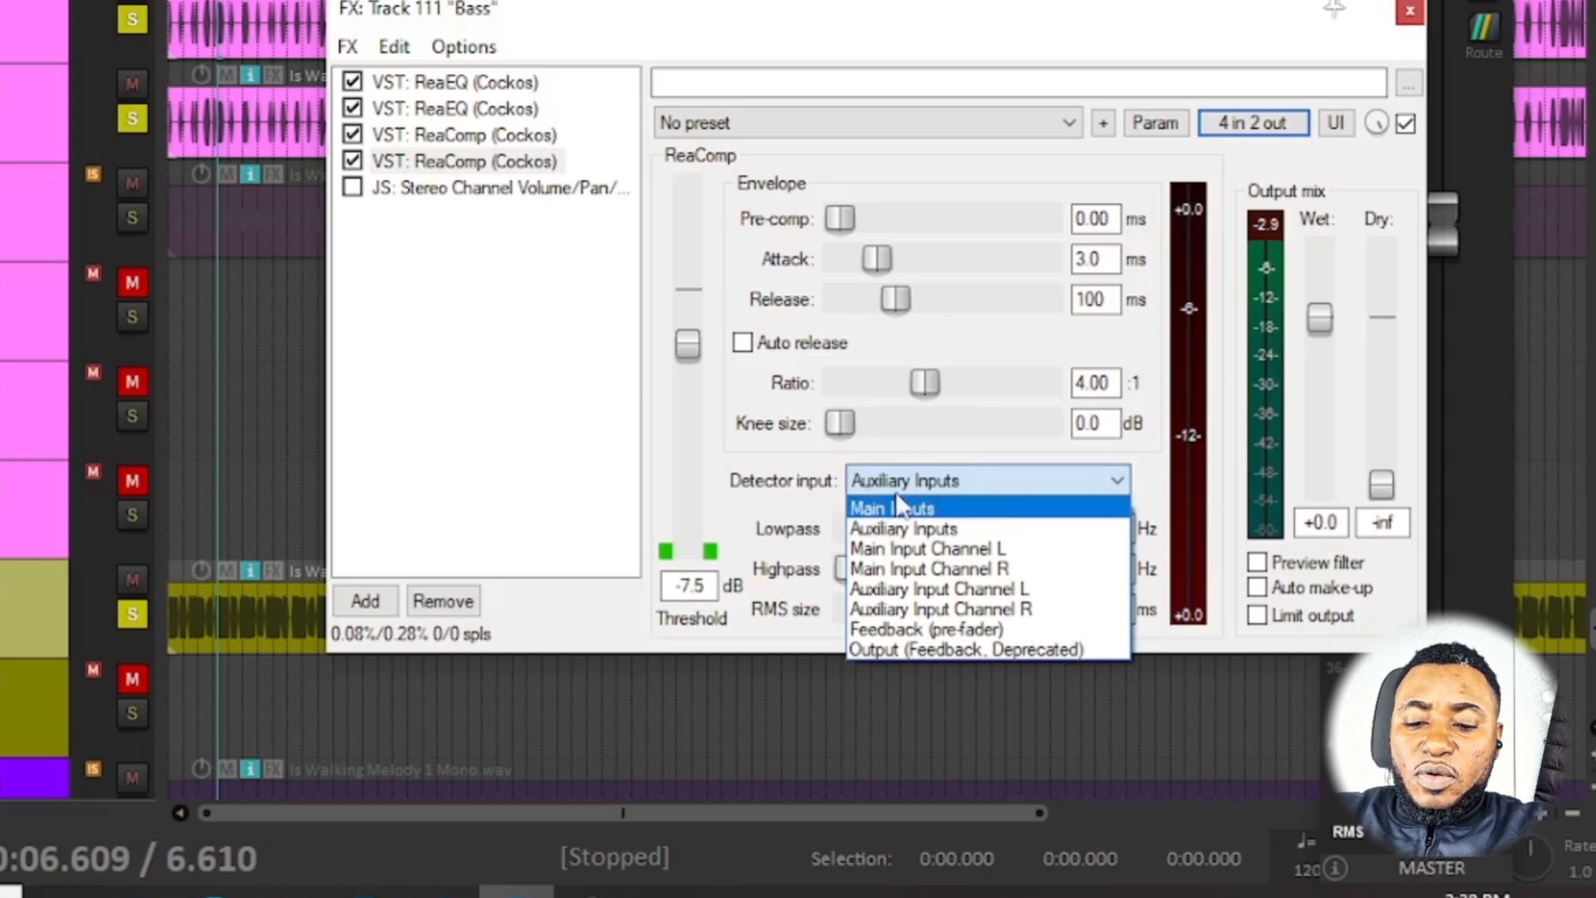
click(446, 371)
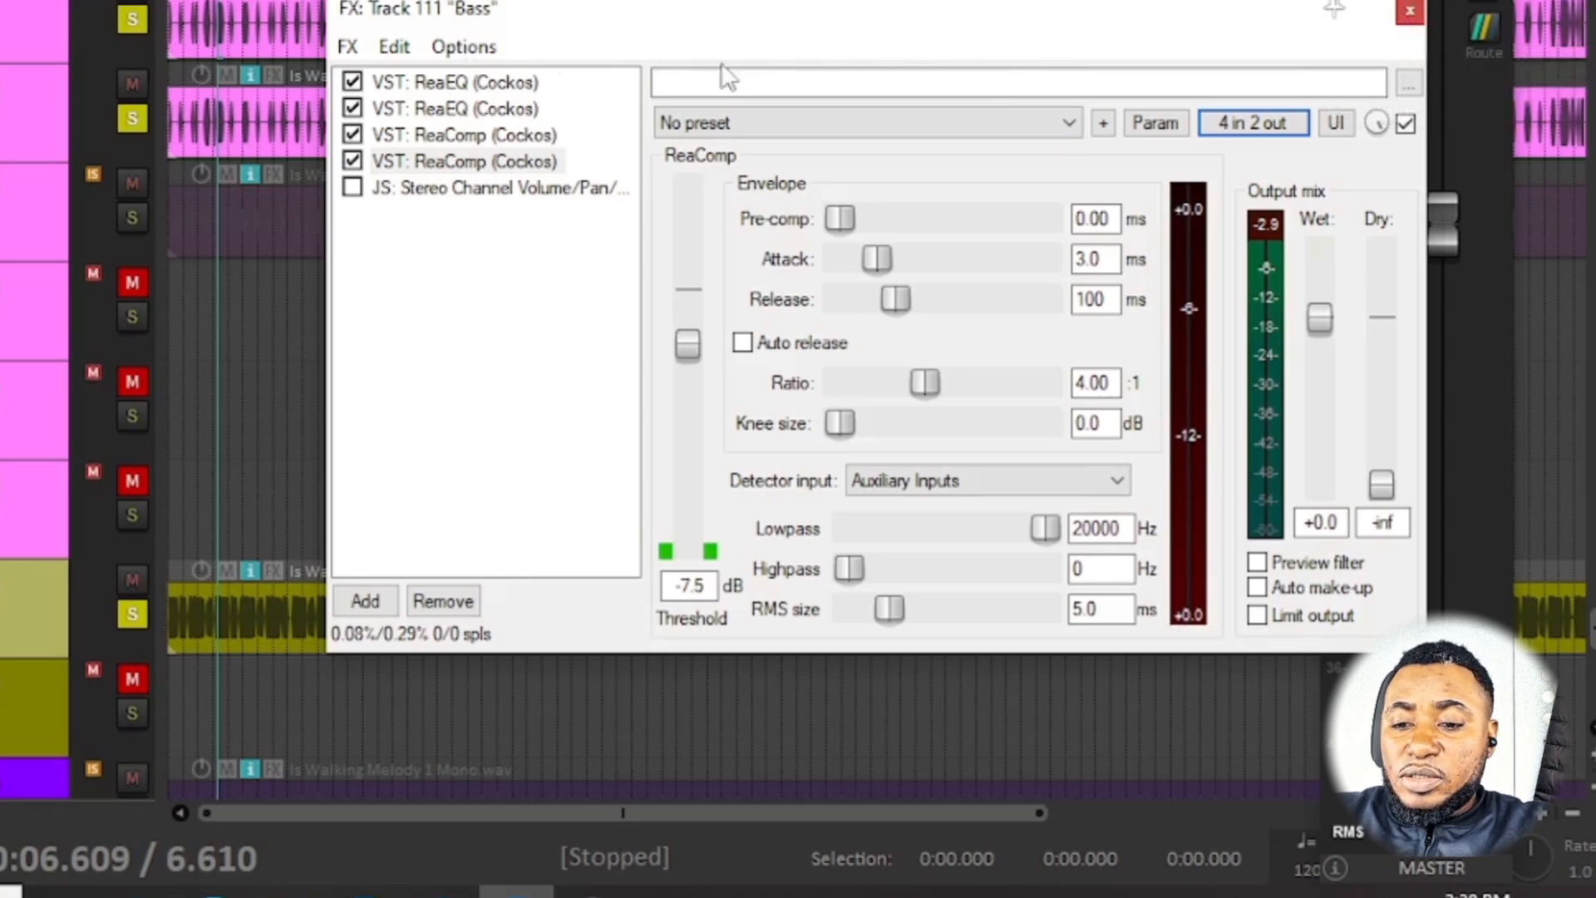
- Show the Bass track's Stereo Channel Volume/Pan/Polarity Control settings and unsolo both Kick tracks
click(449, 166)
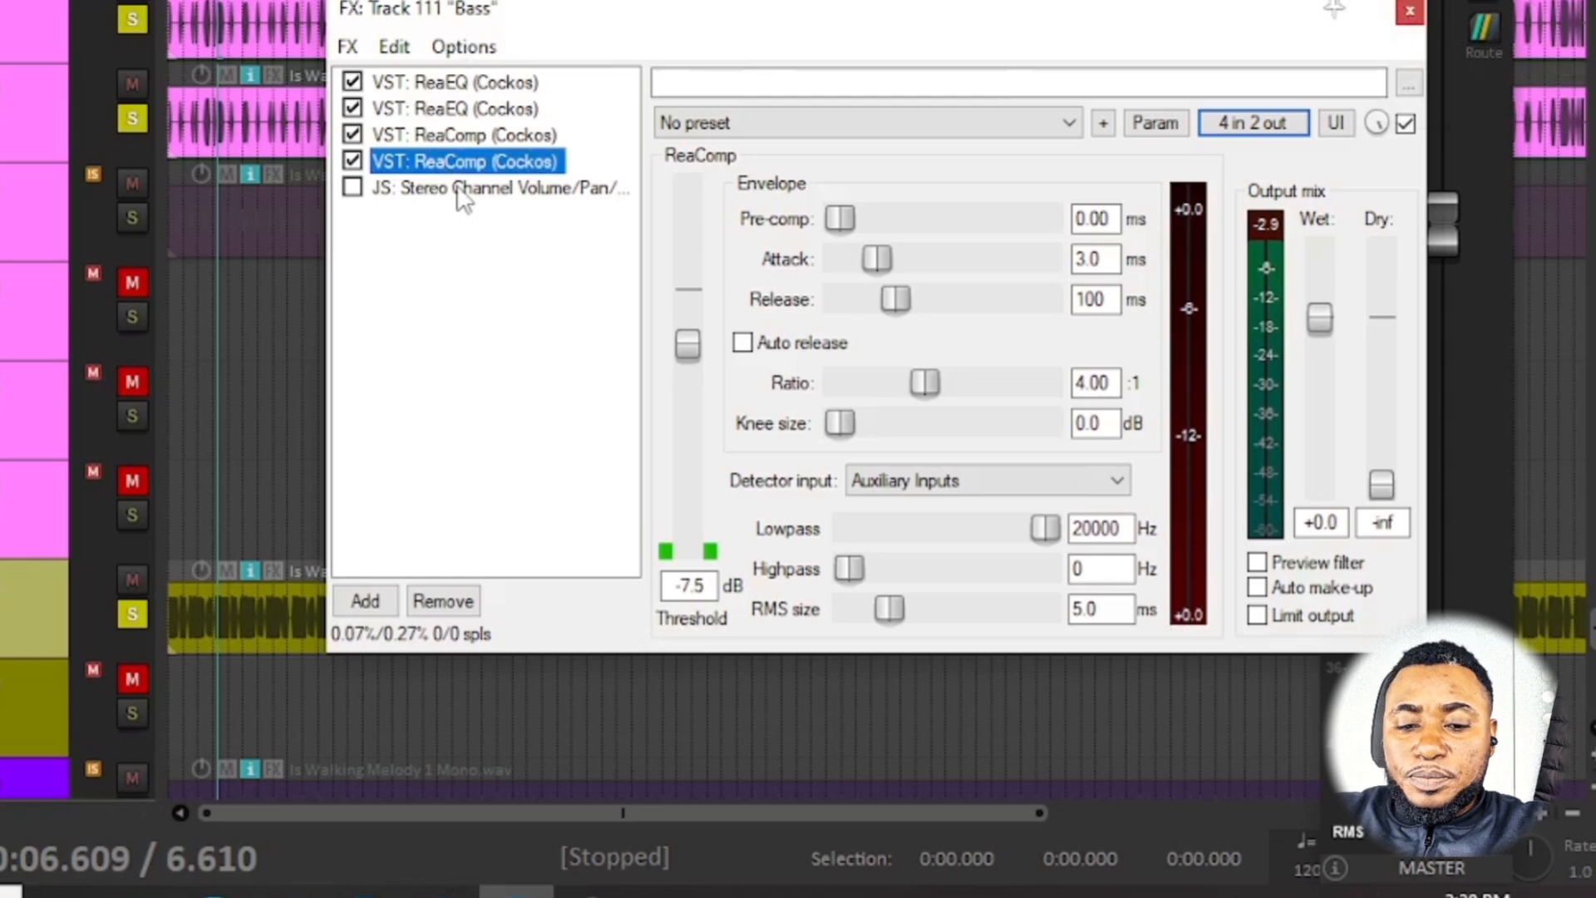
click(463, 192)
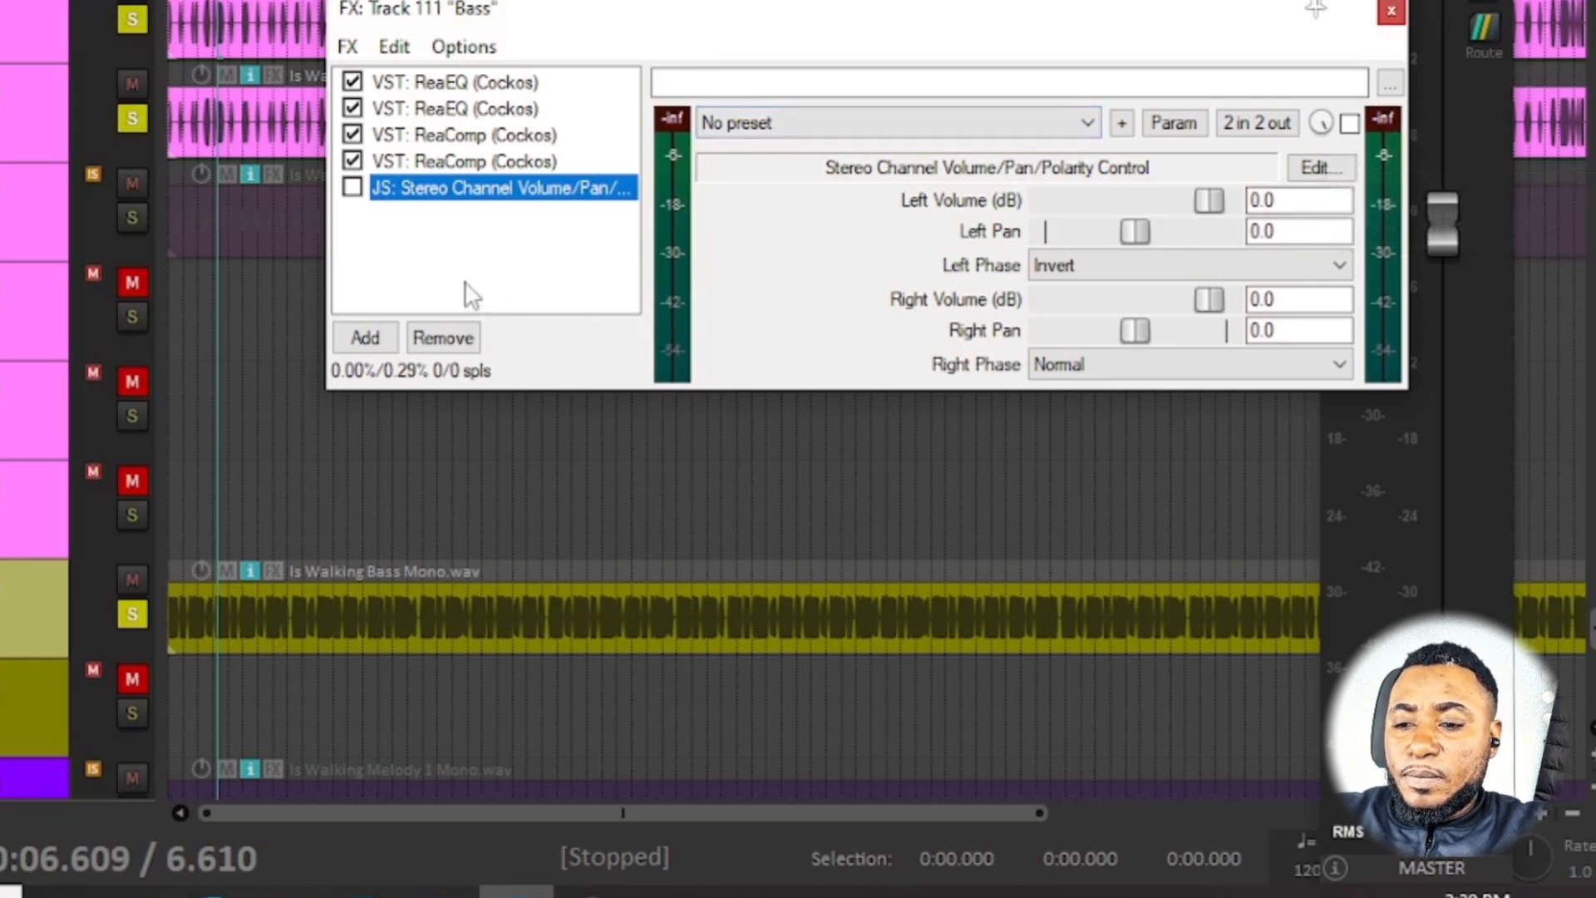
click(130, 116)
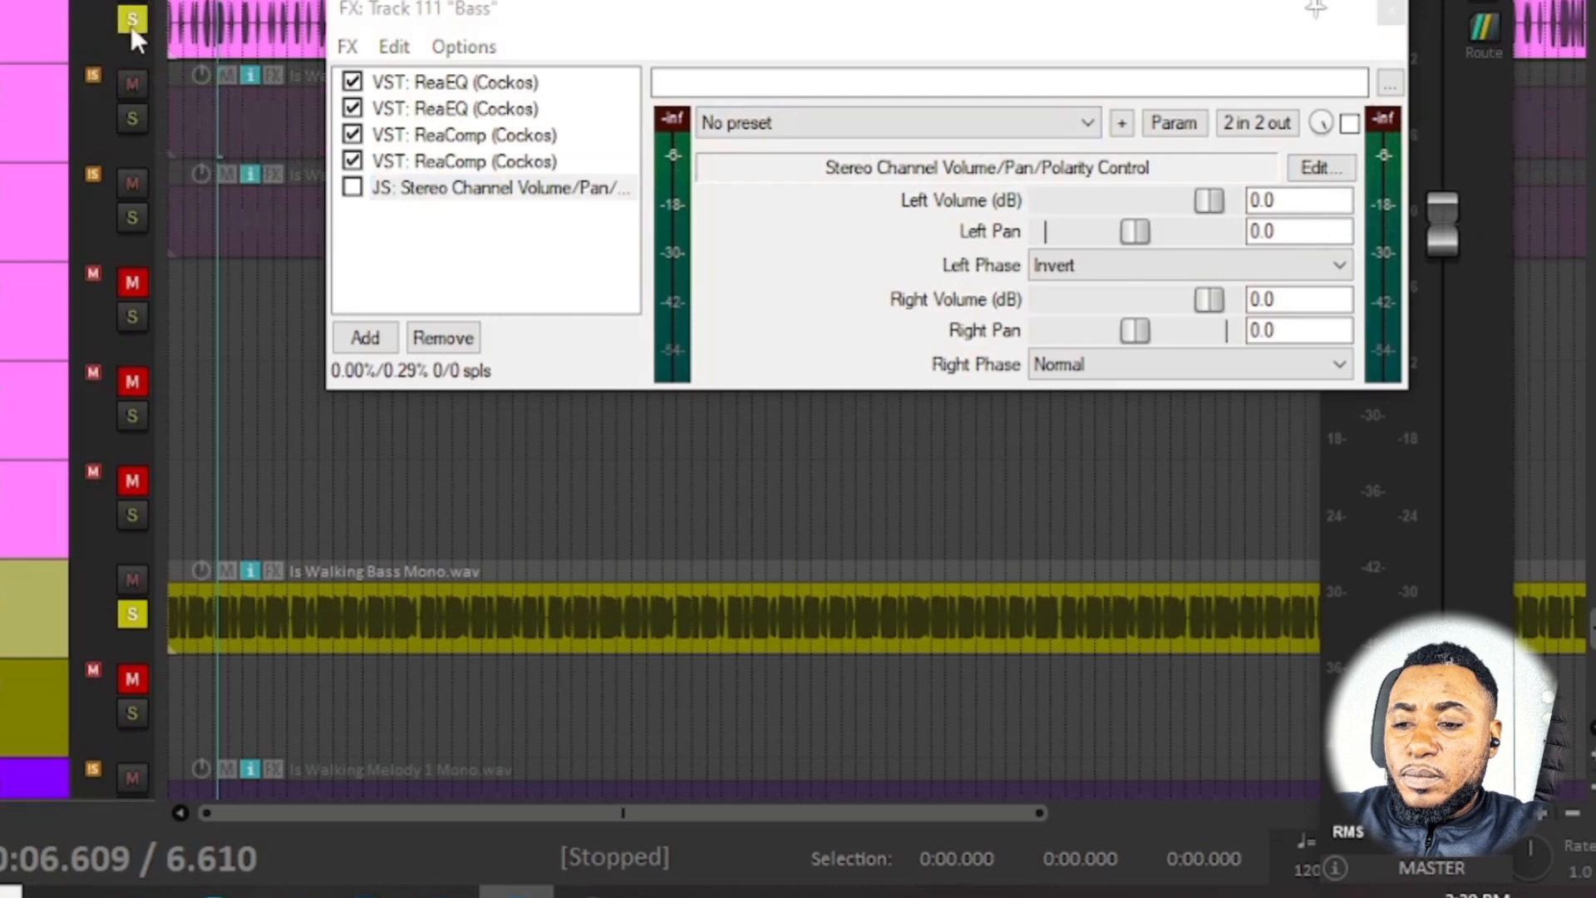
click(131, 21)
- Play the soloed bass, switching Stereo Channel Volume/Pan/Polarity Control on and off to compare the sound, and stop playback
key(space)
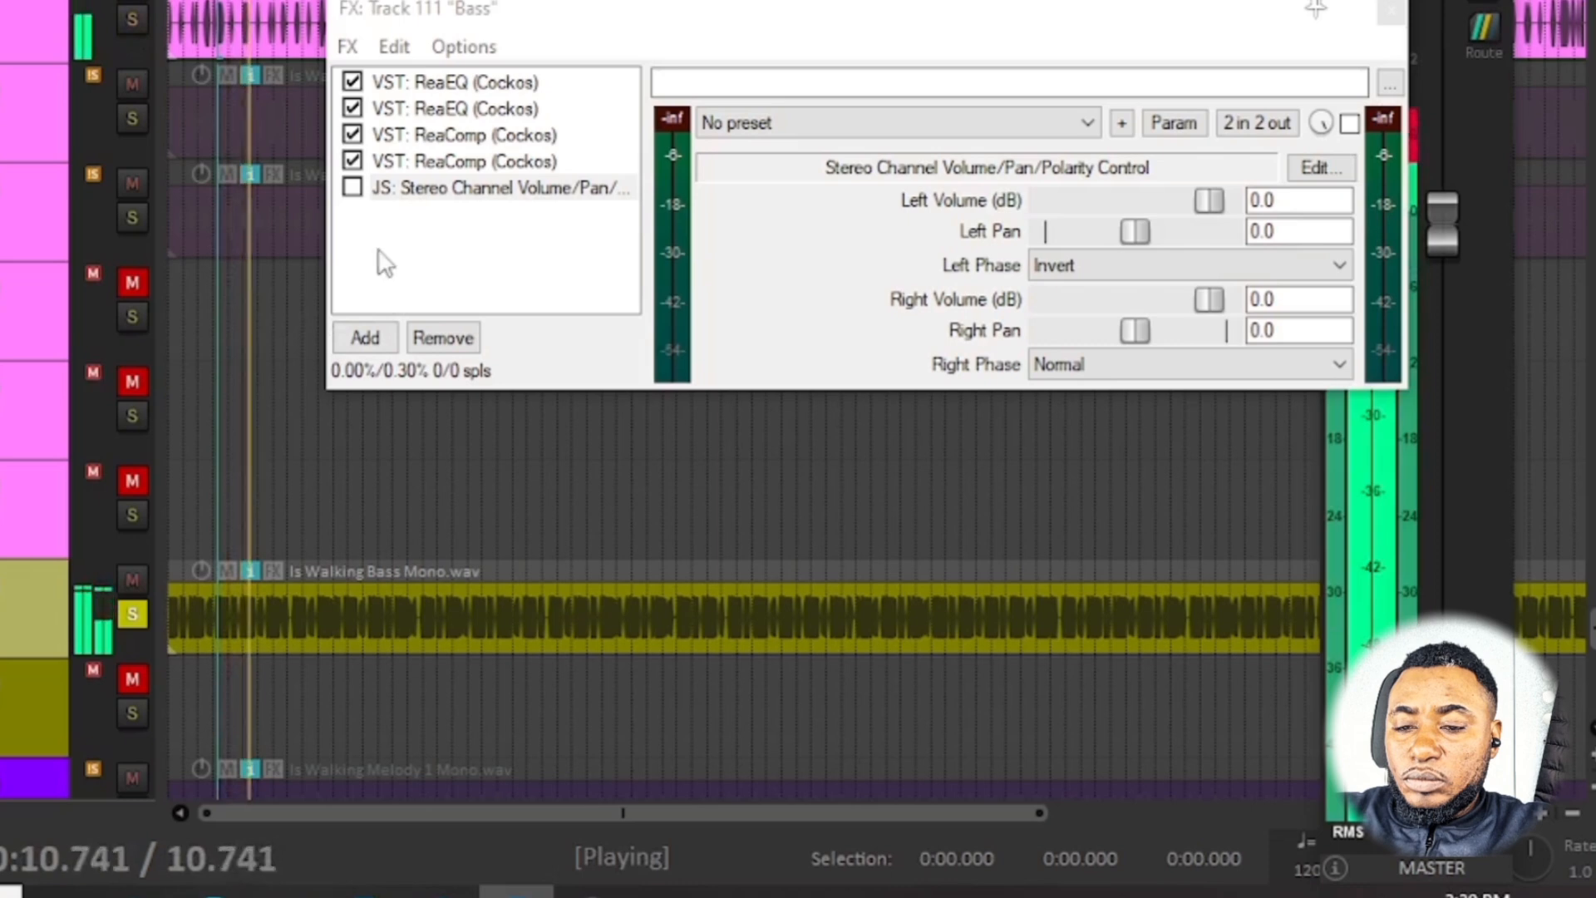
click(353, 188)
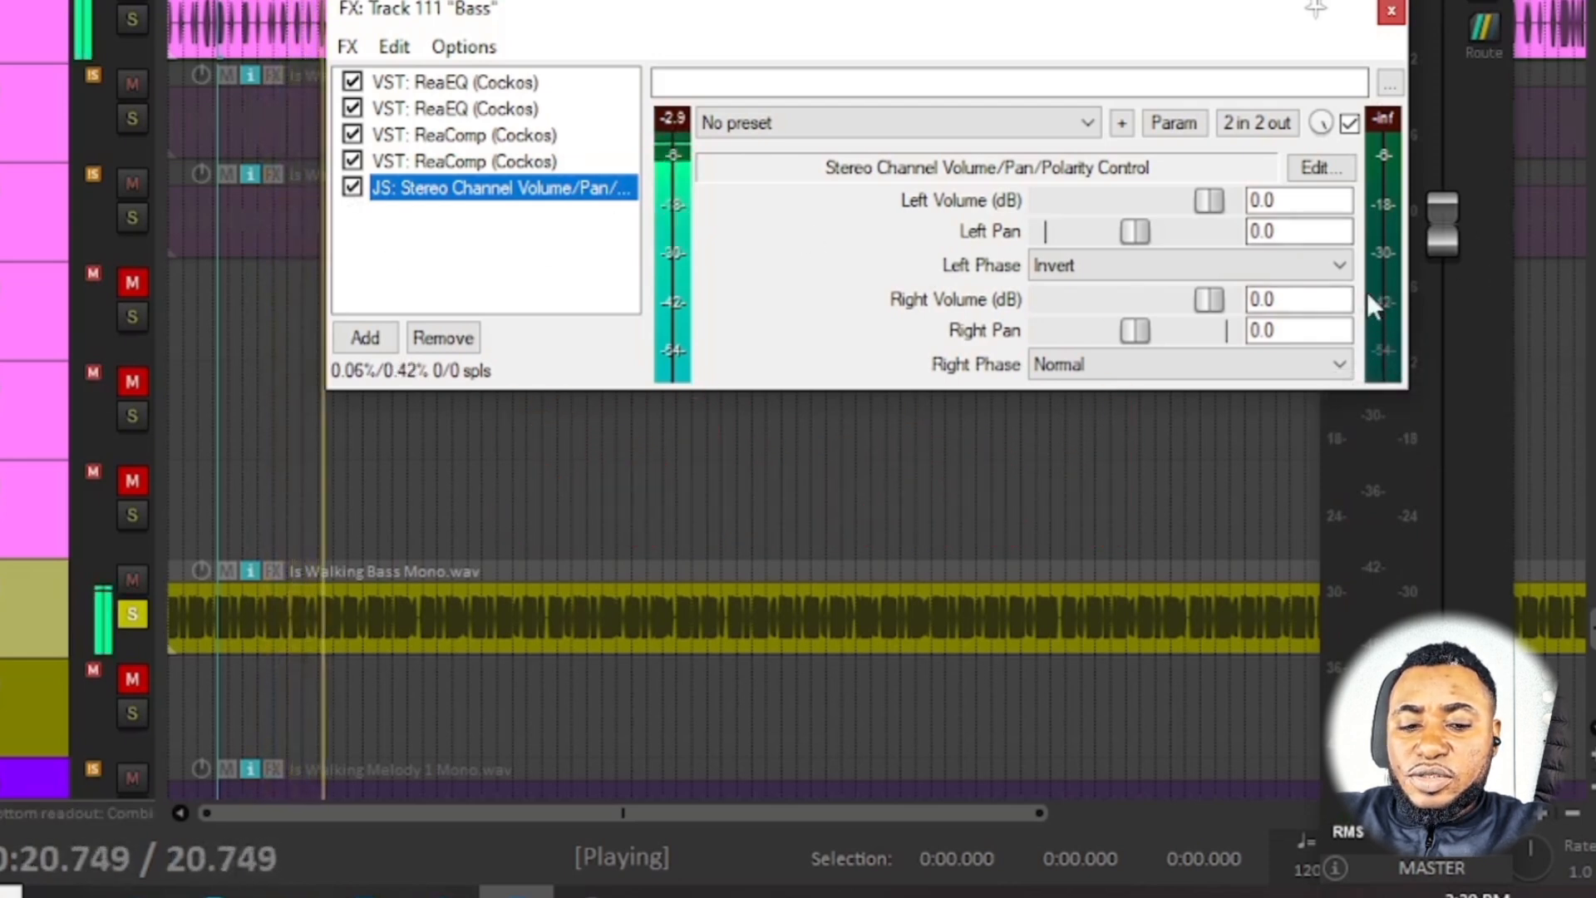
click(352, 188)
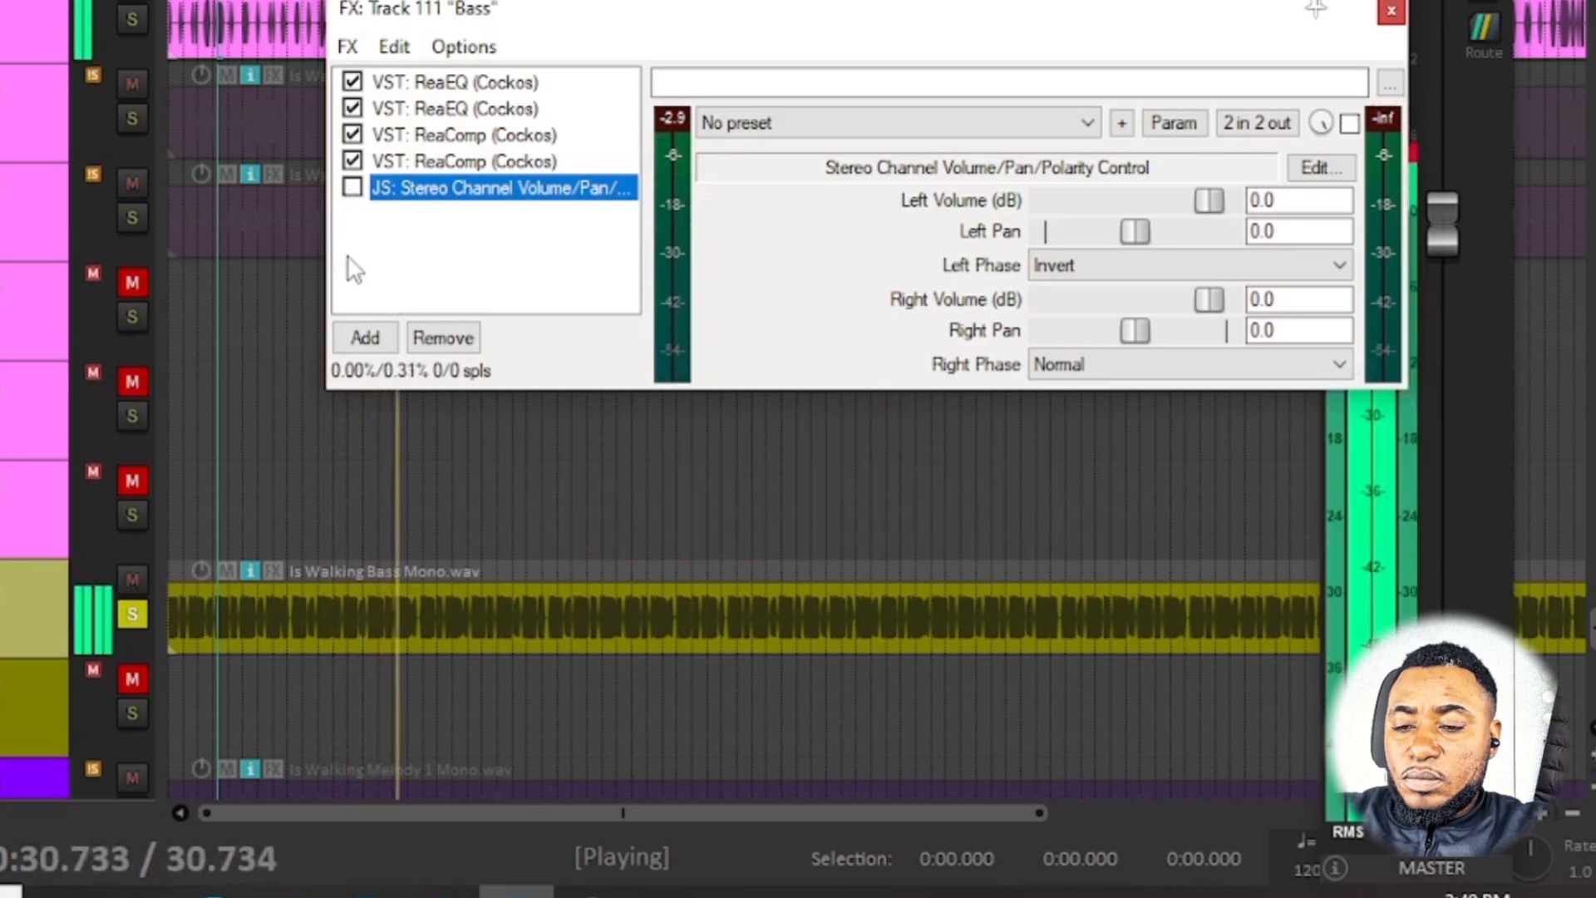
key(space)
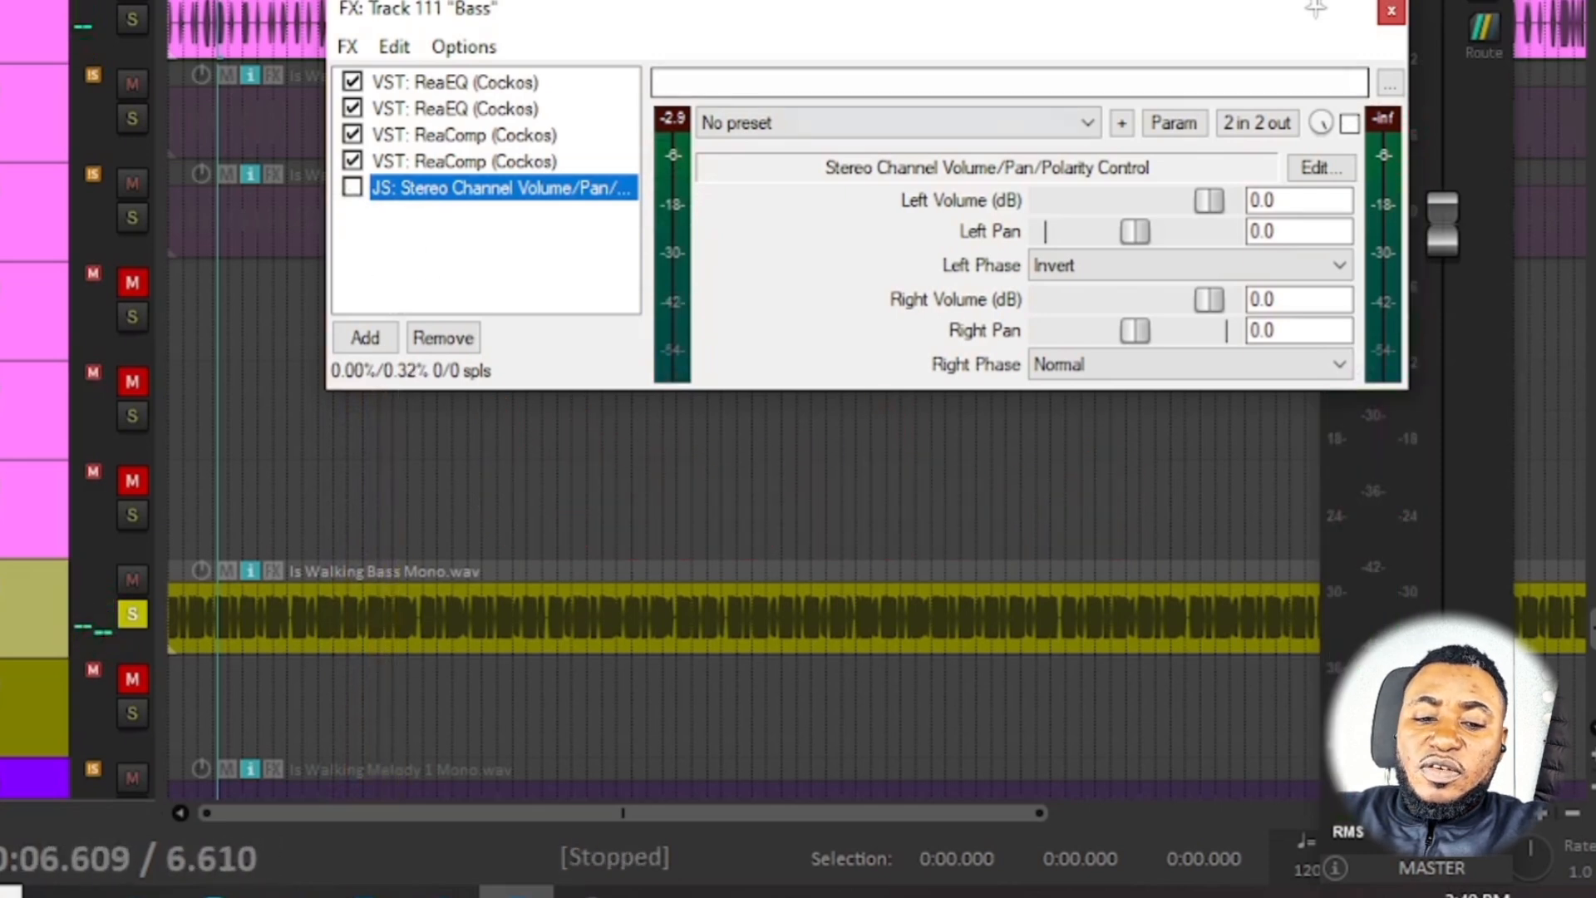